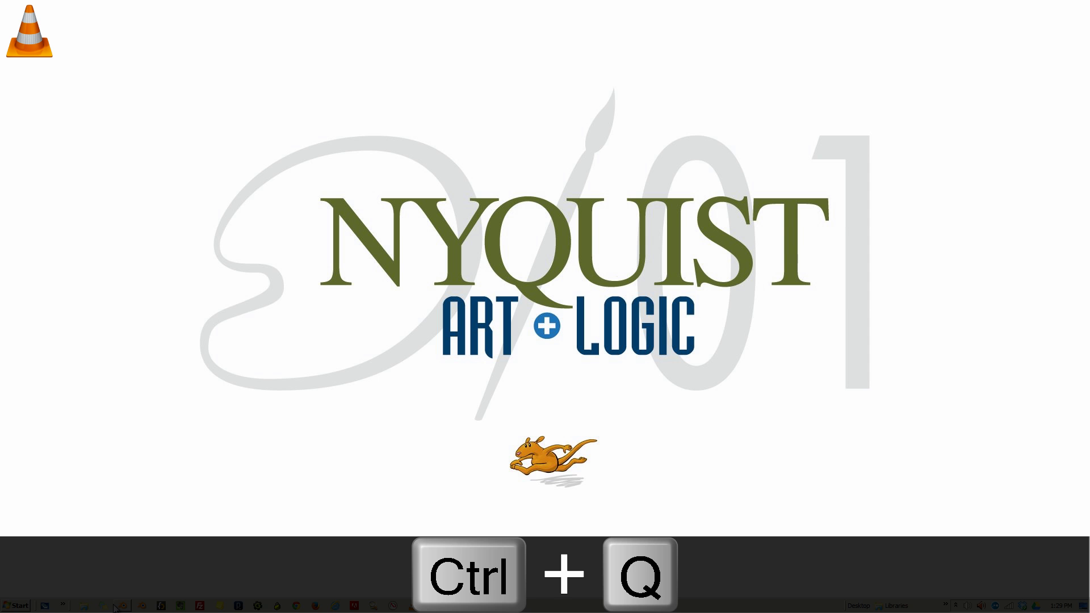
Launch Blender, switch to top orthographic view, and delete the default cube
left_click(121, 605)
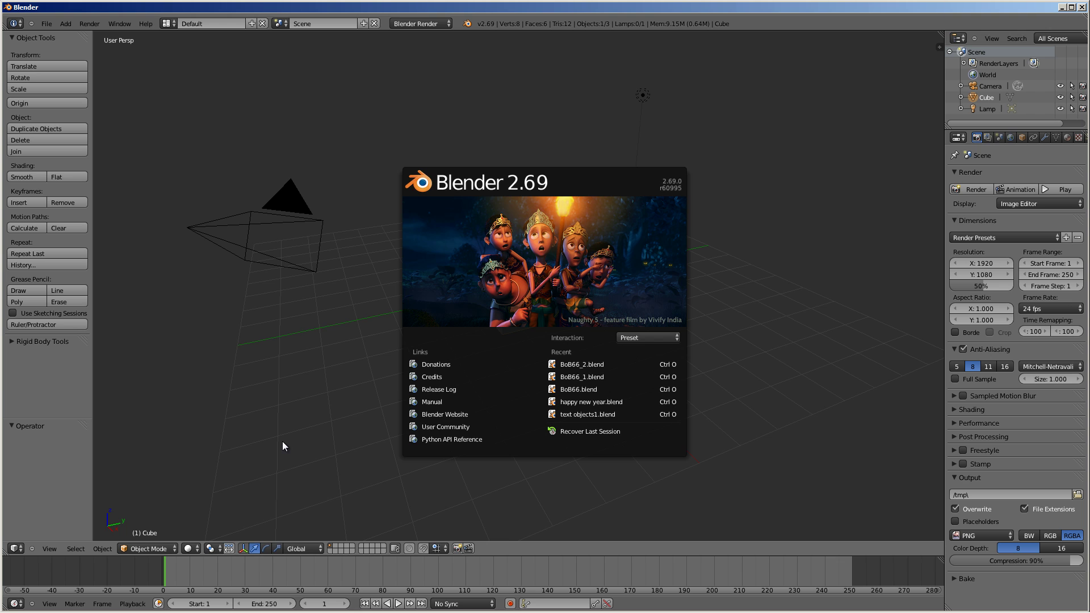
left_click(543, 268)
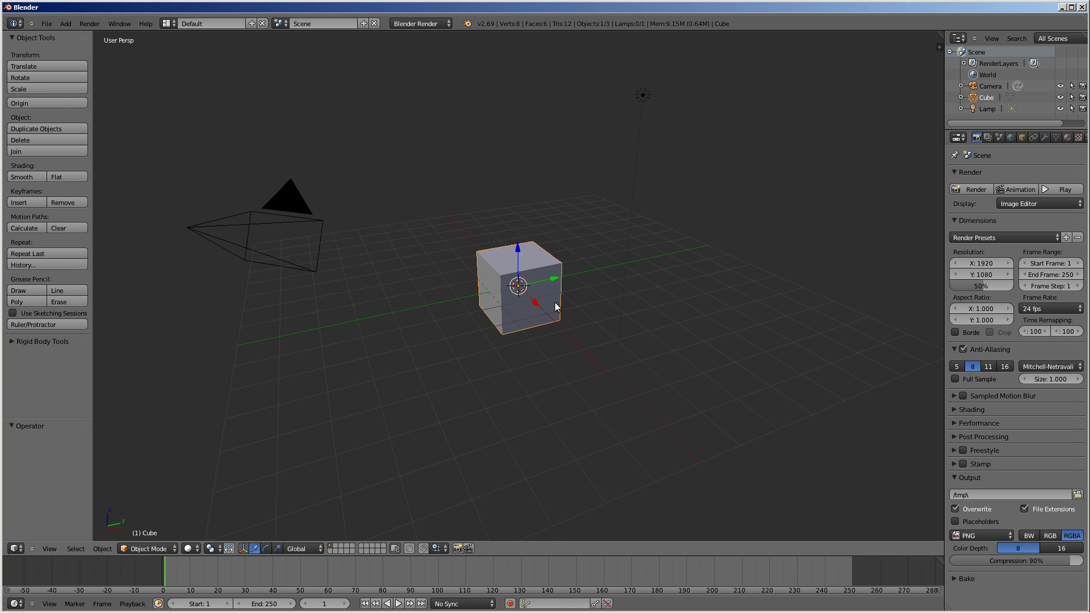
key("KP_7")
key("KP_5")
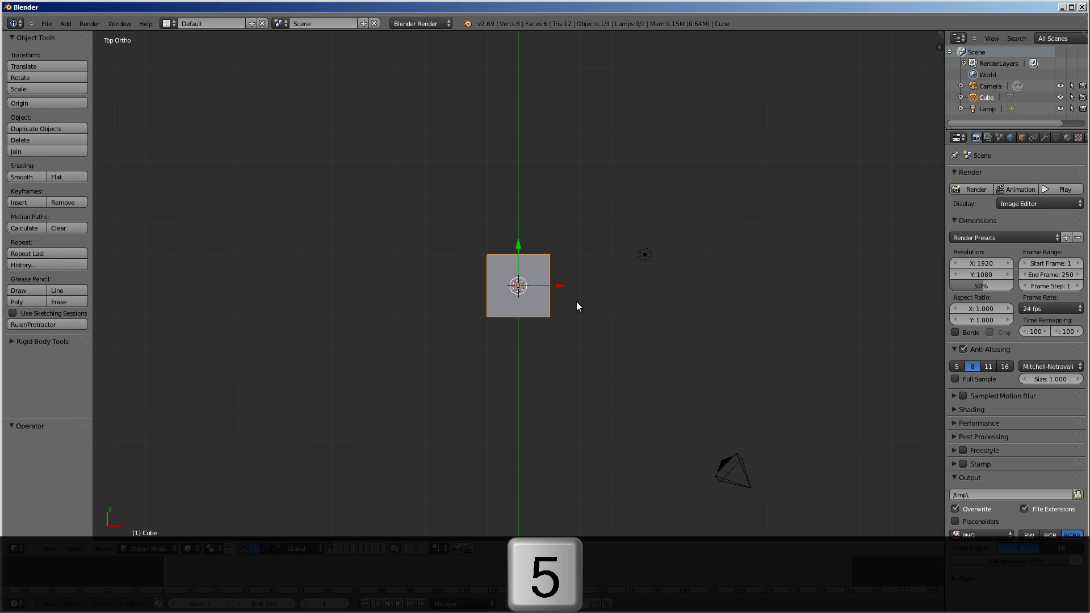
key("x")
left_click(573, 305)
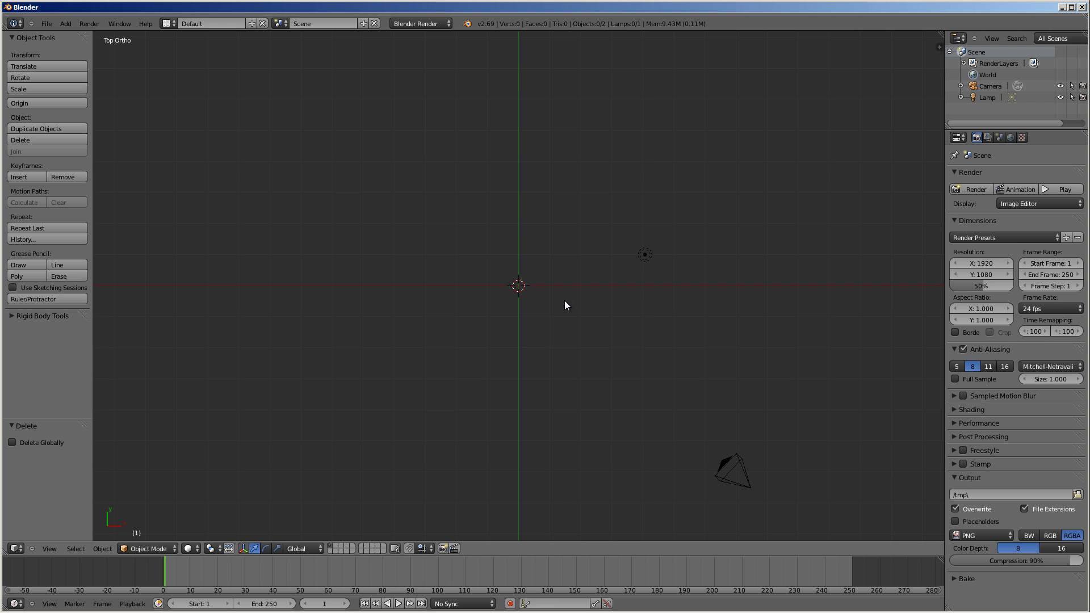
Add a monkey head with its rotation reset and move it left along X
key("shift+a")
mouse_move(574, 300)
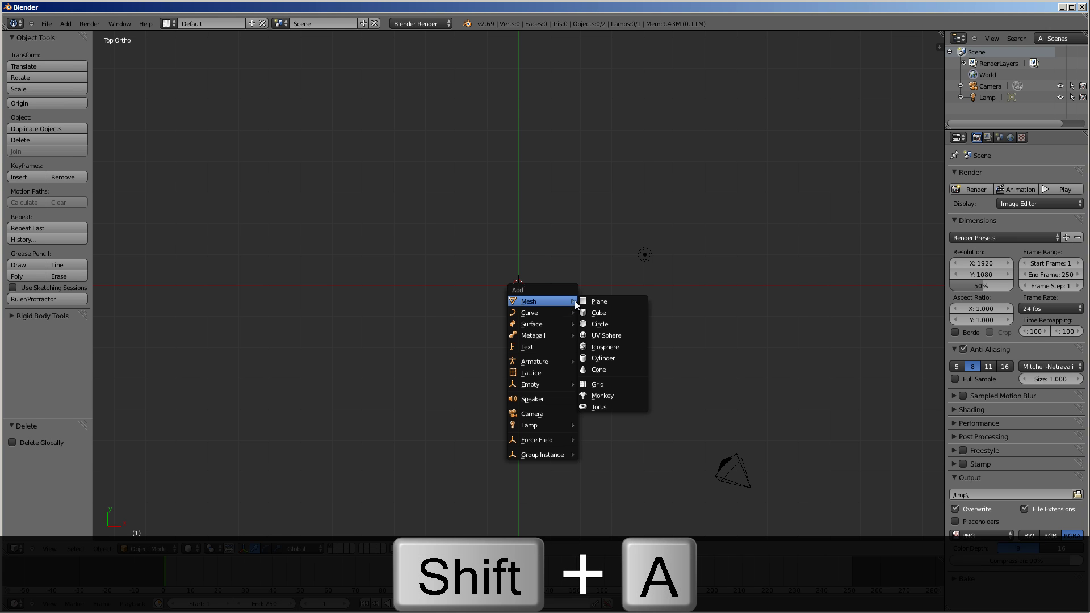
left_click(608, 394)
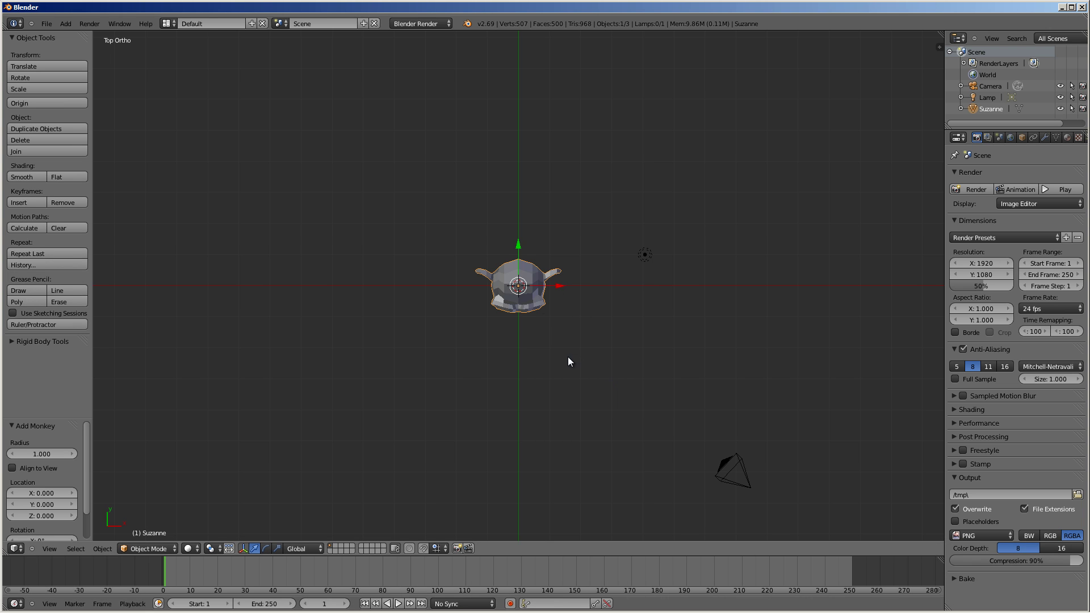
key("alt+r")
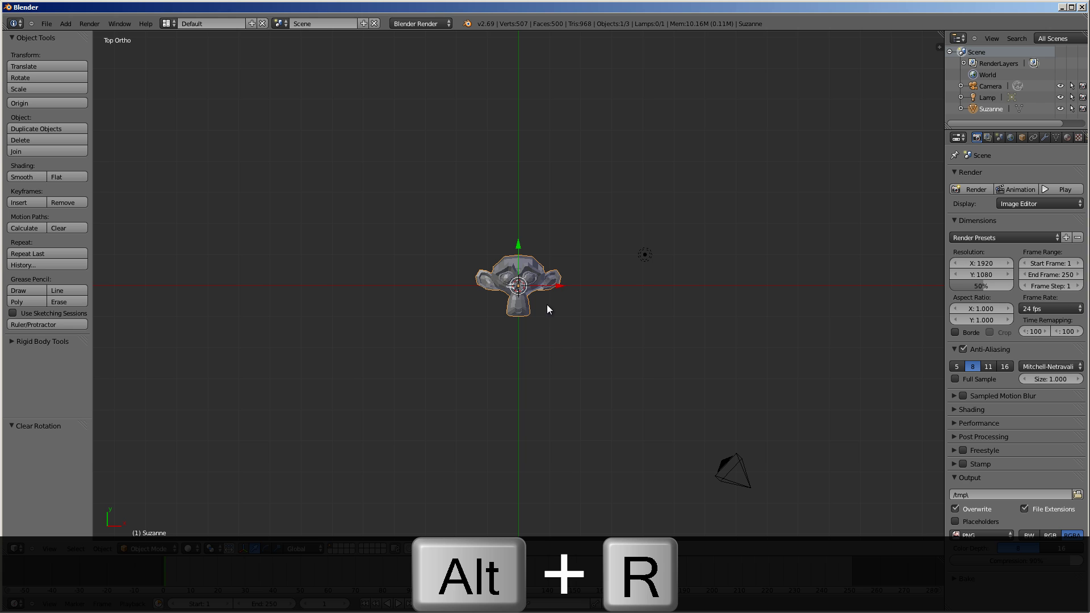
left_click_drag(559, 285, 417, 302)
Add a torus below the monkey and a cone below the torus
key("shift+a")
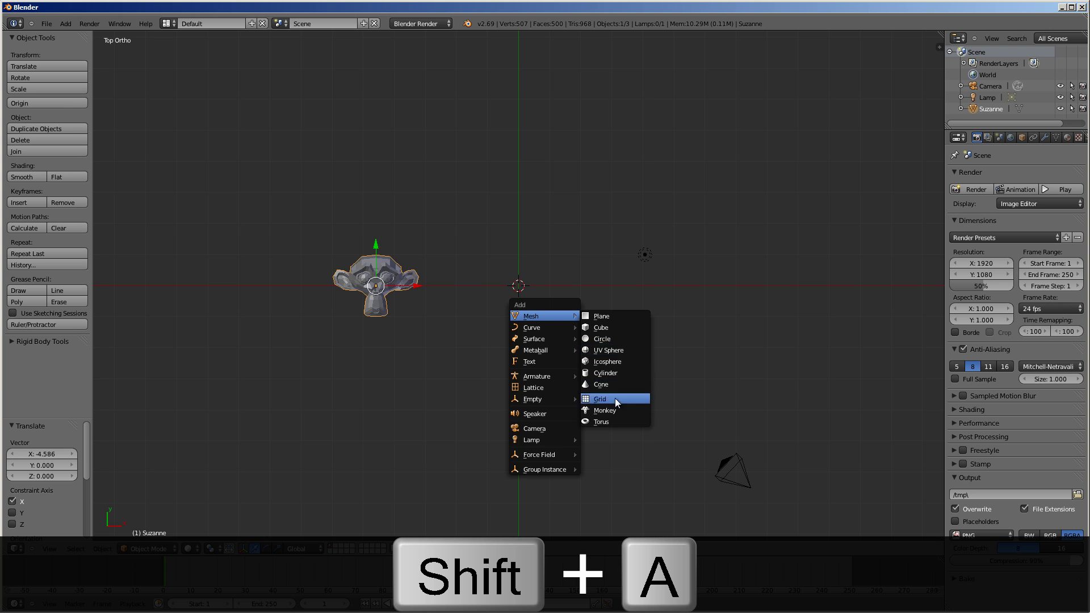
left_click(611, 421)
left_click_drag(561, 288, 410, 281)
left_click_drag(369, 243, 373, 334)
key("shift+a")
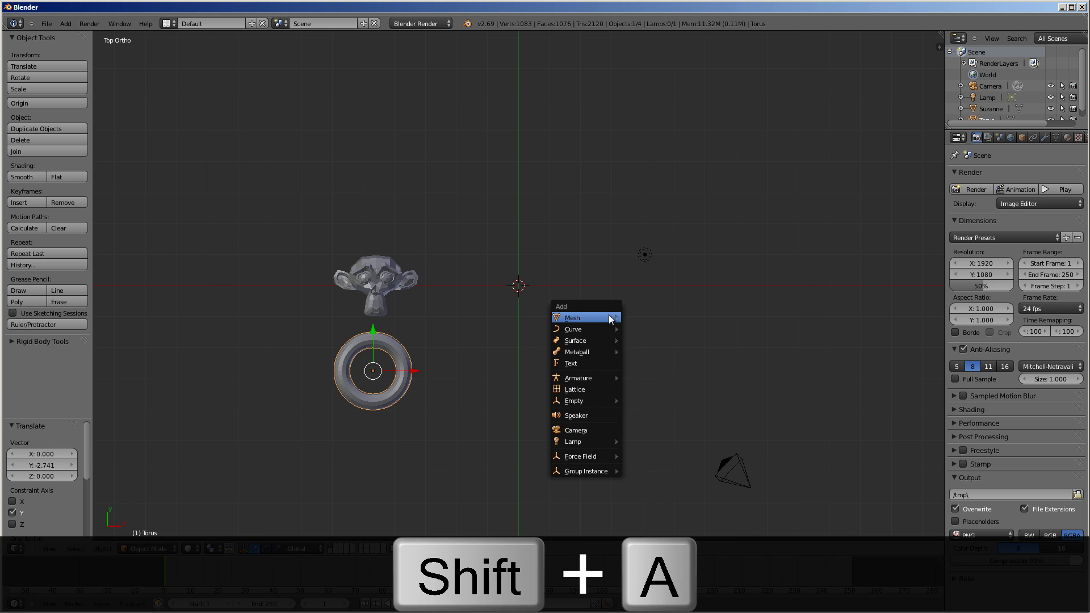
mouse_move(610, 319)
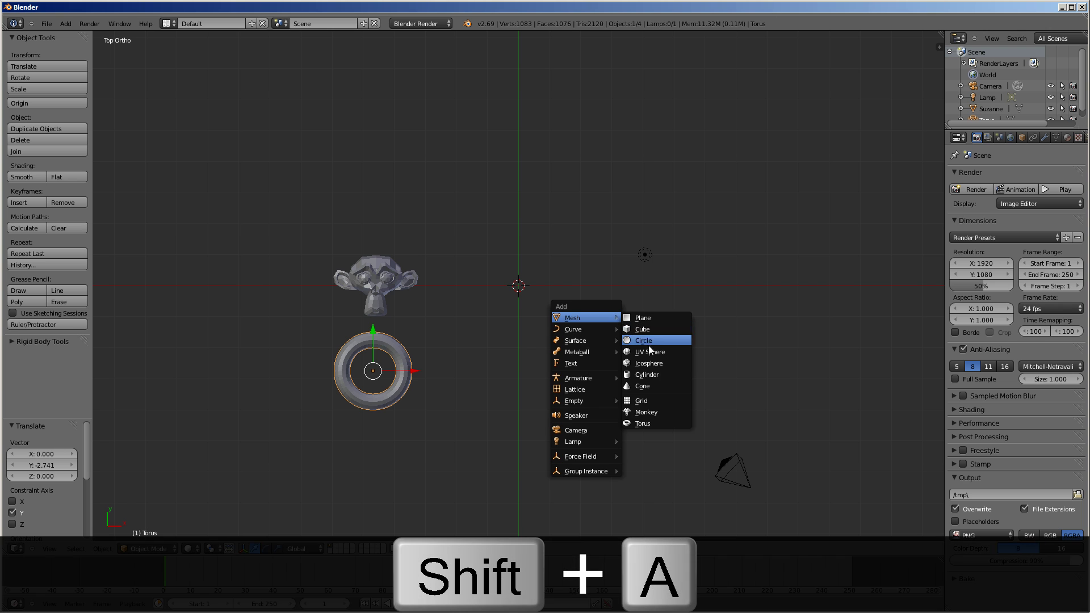
left_click(658, 386)
left_click_drag(554, 285, 410, 450)
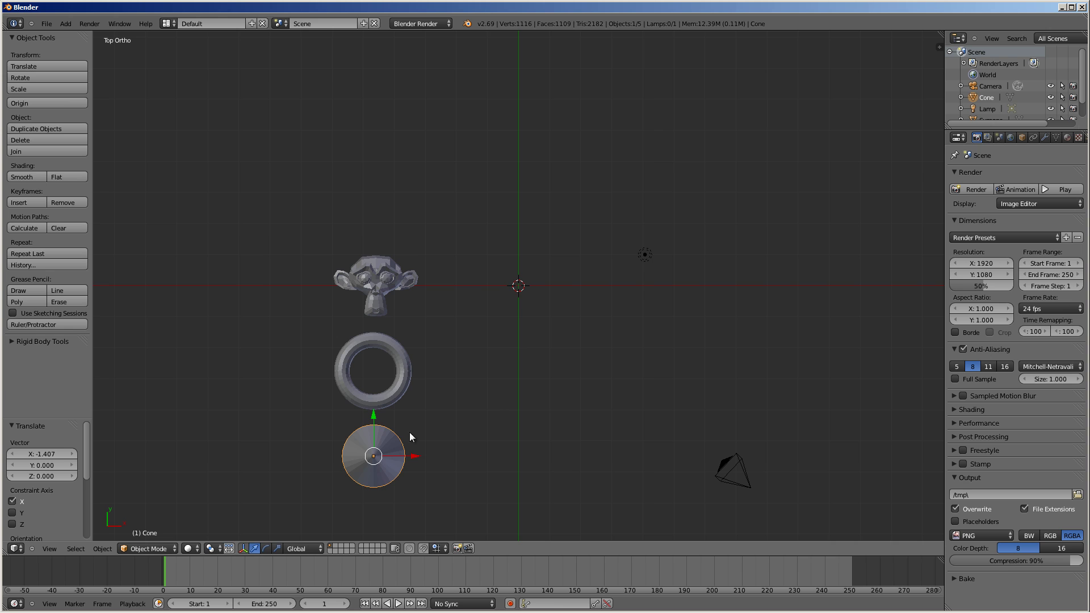
Select the monkey, torus and cone and move them further left together
right_click(371, 285)
right_click(404, 360, "shift")
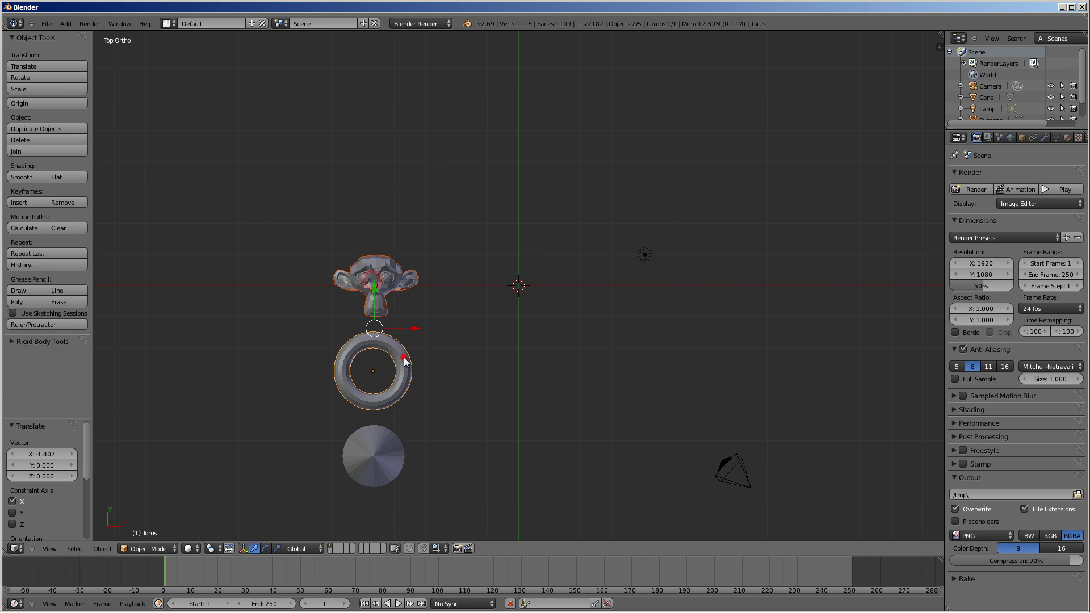
right_click(386, 463, "shift")
left_click_drag(415, 371, 315, 360)
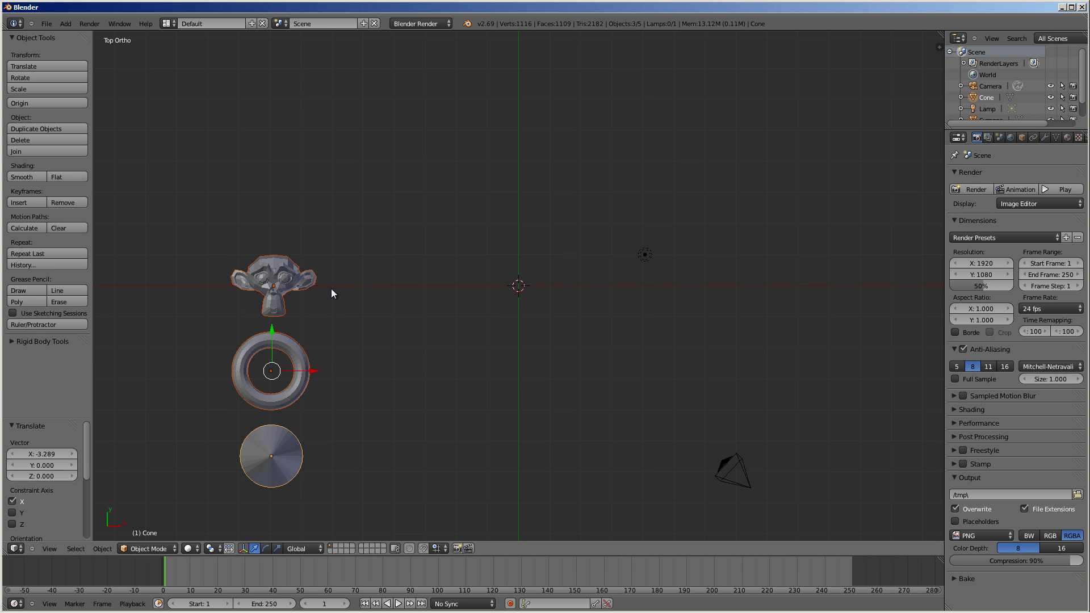
Rename the monkey head from Suzanne to bob_a in Object properties
right_click(283, 277)
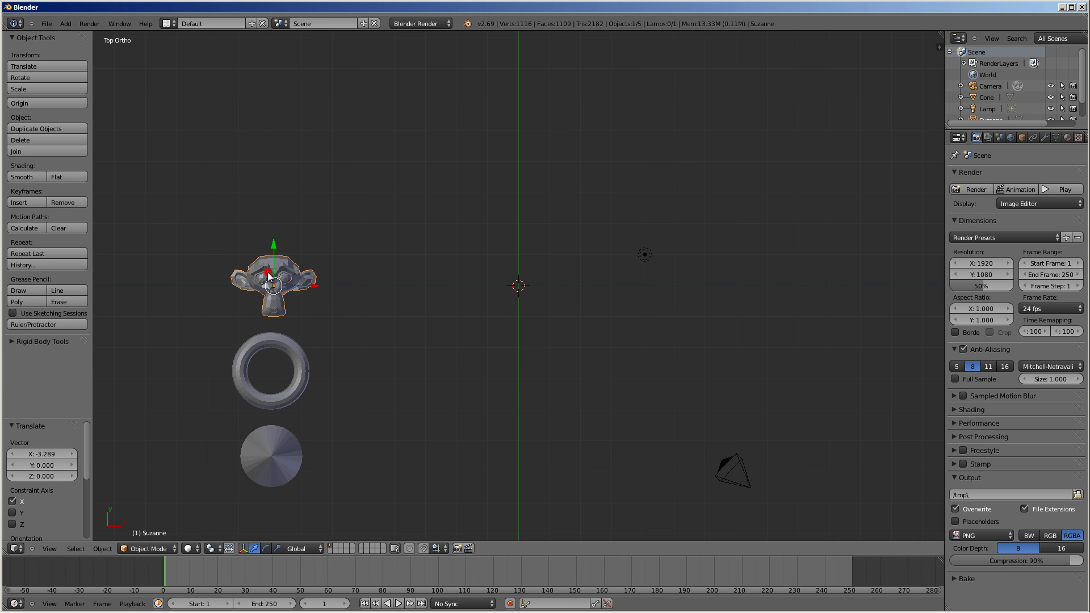
left_click(1021, 137)
left_click(1015, 176)
key("BackSpace")
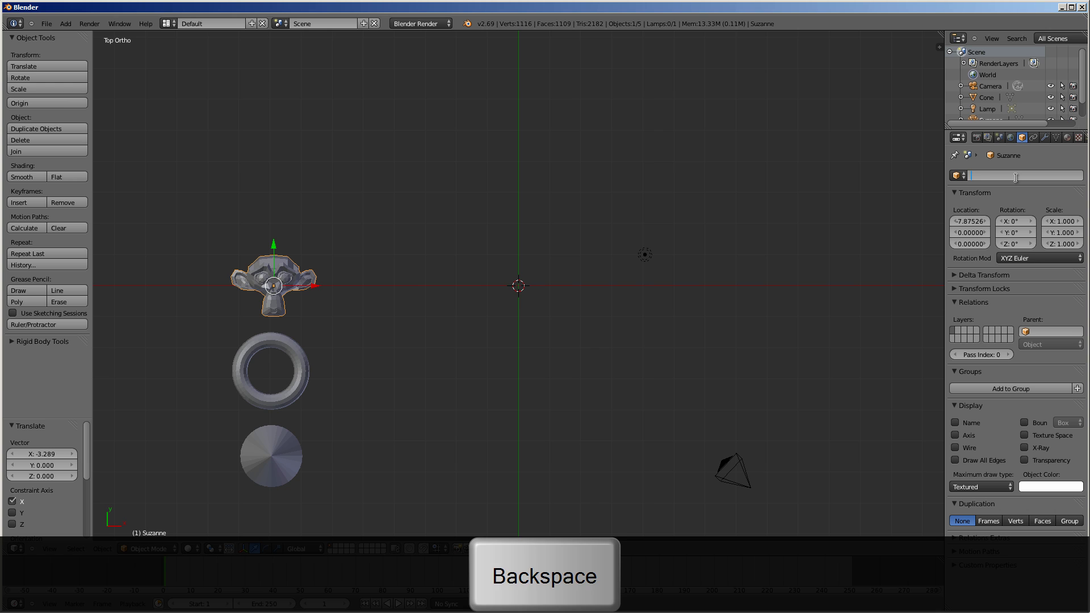
type("bob")
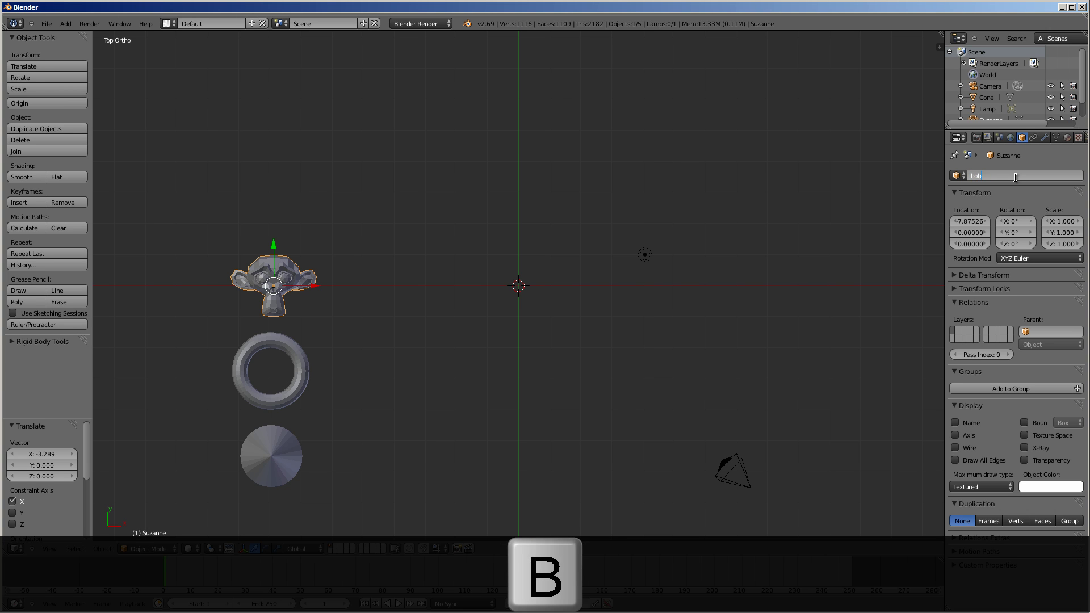
type("_")
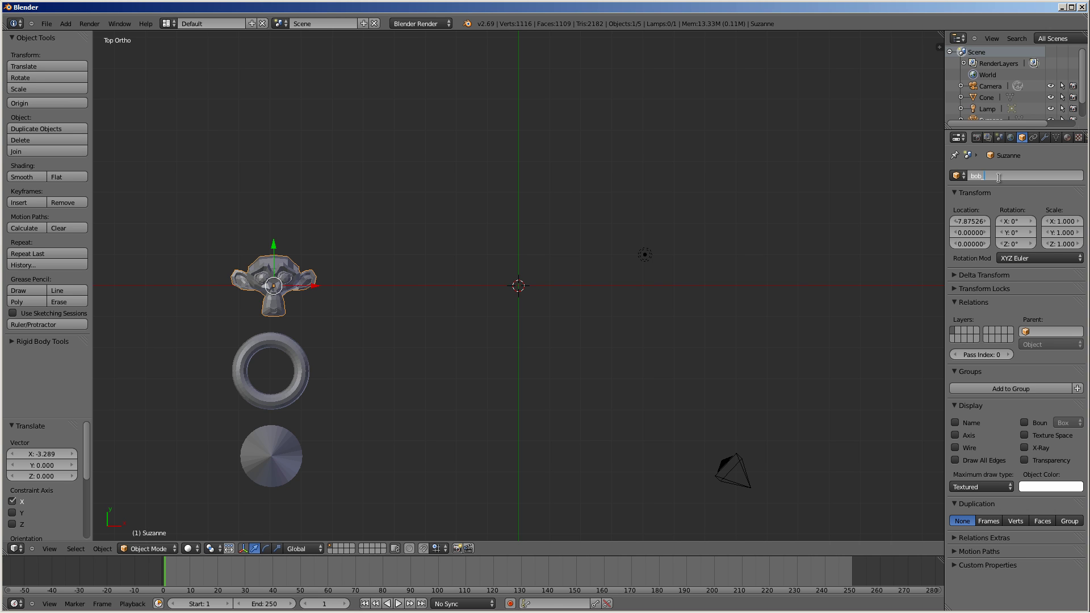
type("_a")
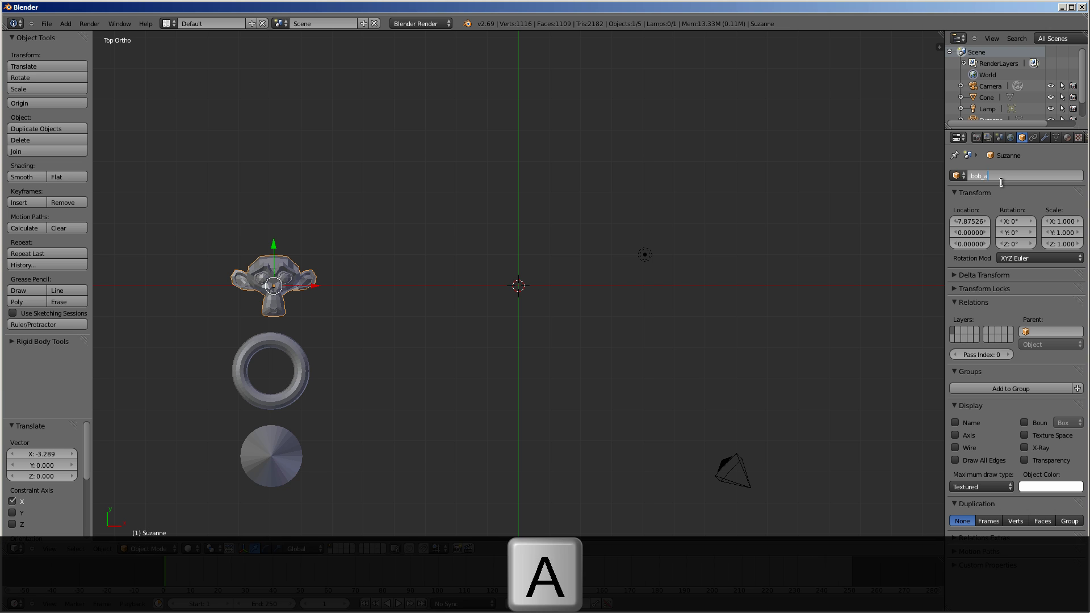
key("Return")
Rename the torus to bob_b and the cone to bob_c
right_click(296, 367)
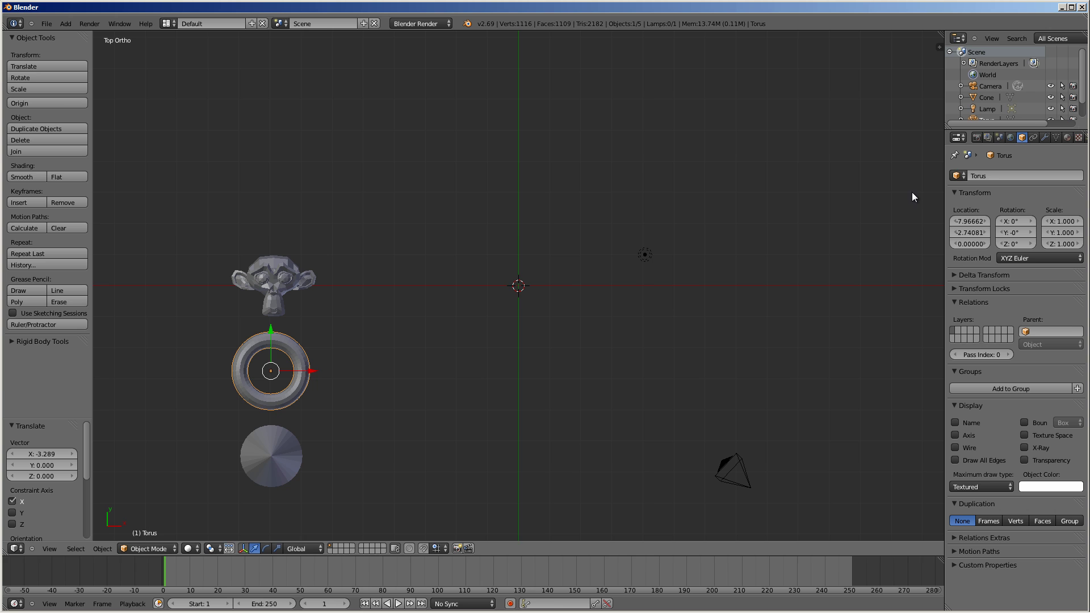
left_click(996, 176)
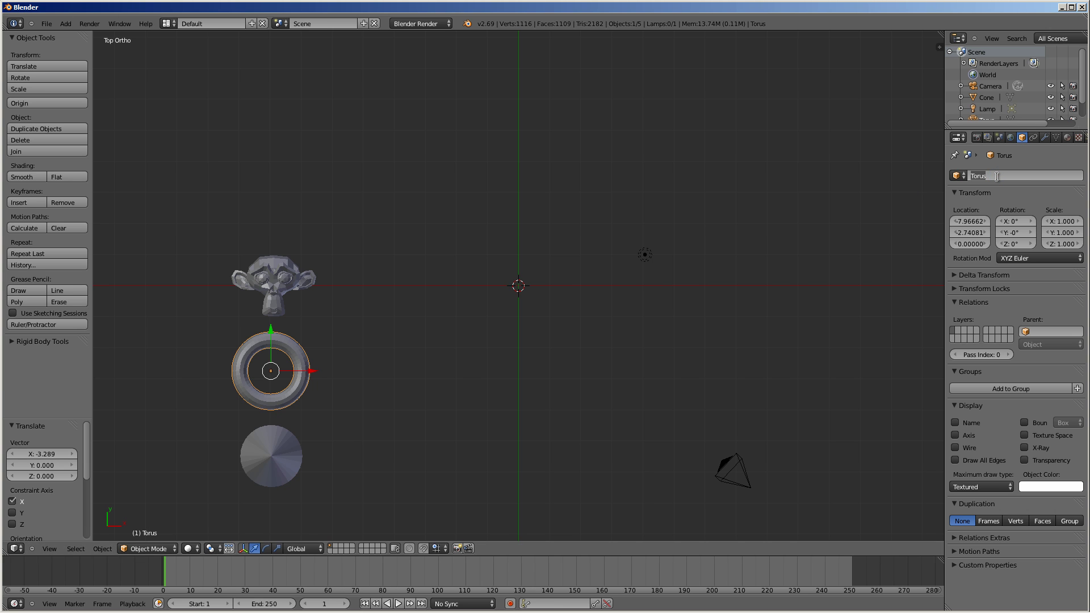
type("bob_")
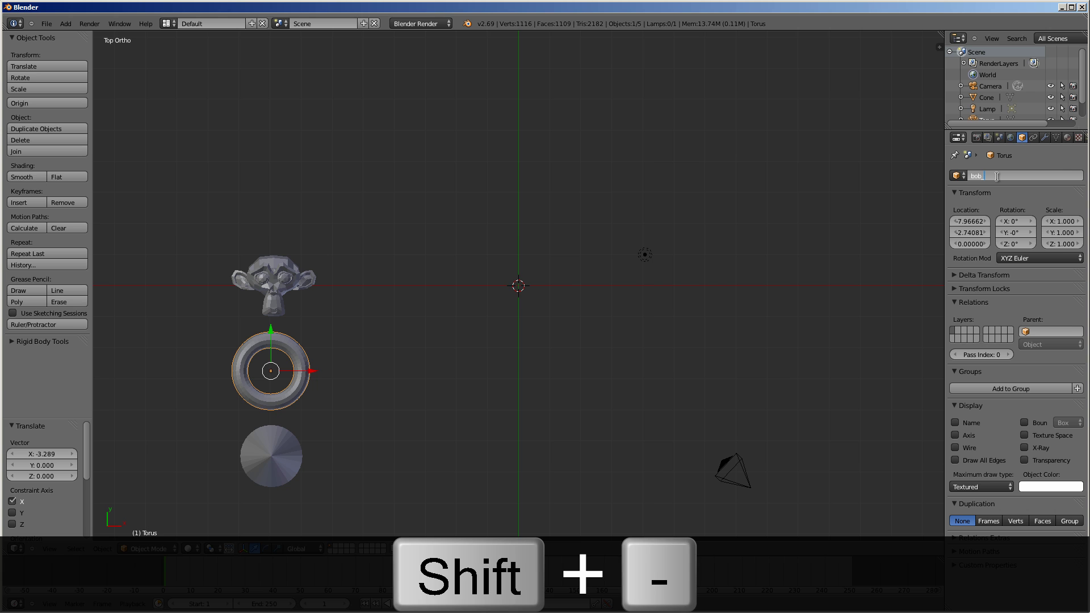
type("b")
left_click(718, 267)
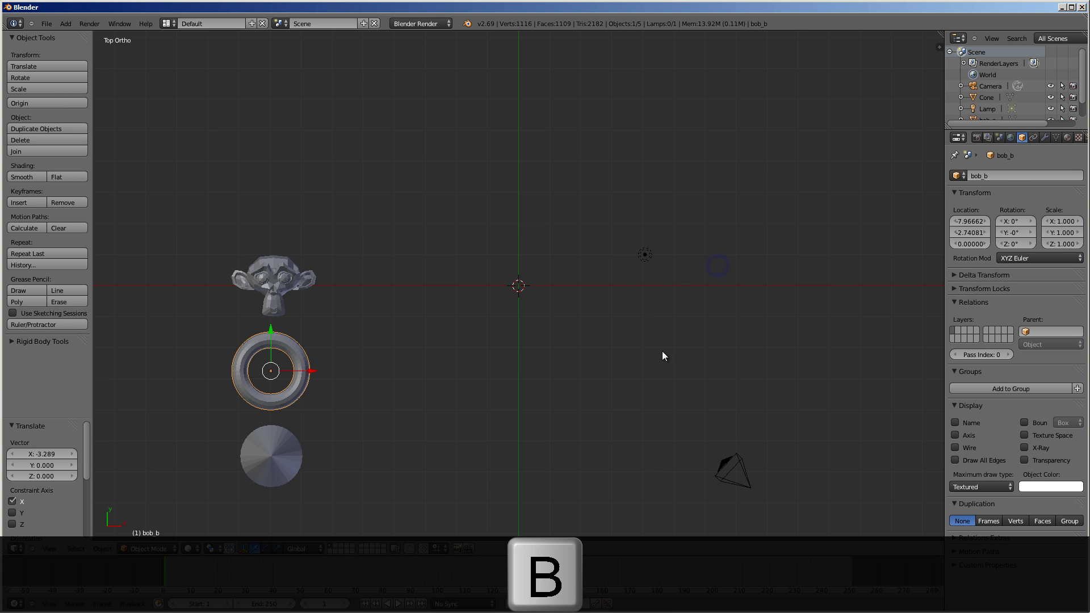
right_click(286, 454)
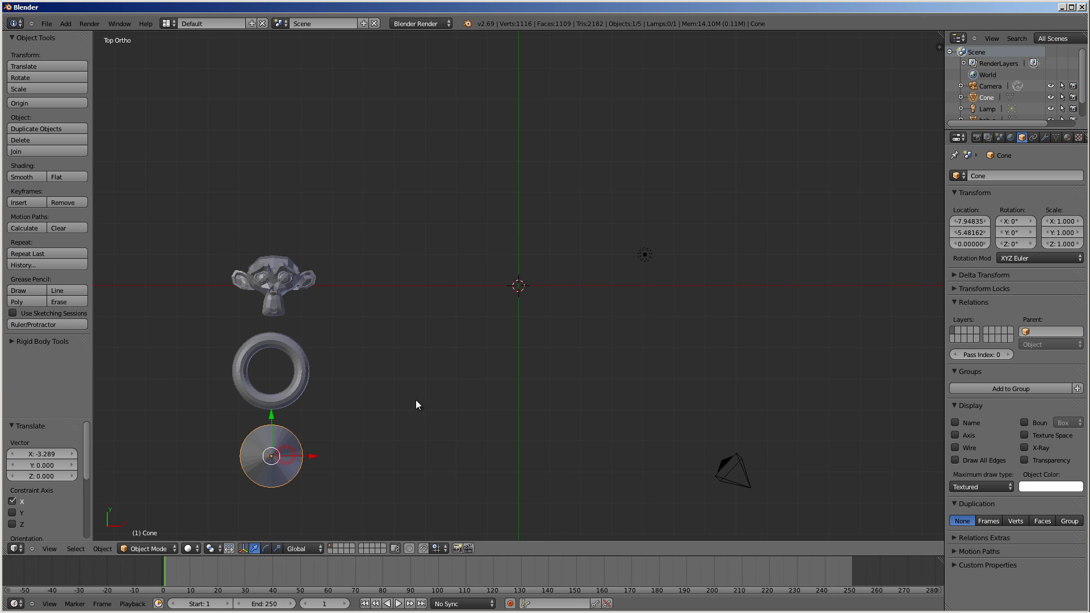
left_click(1002, 176)
type("bo")
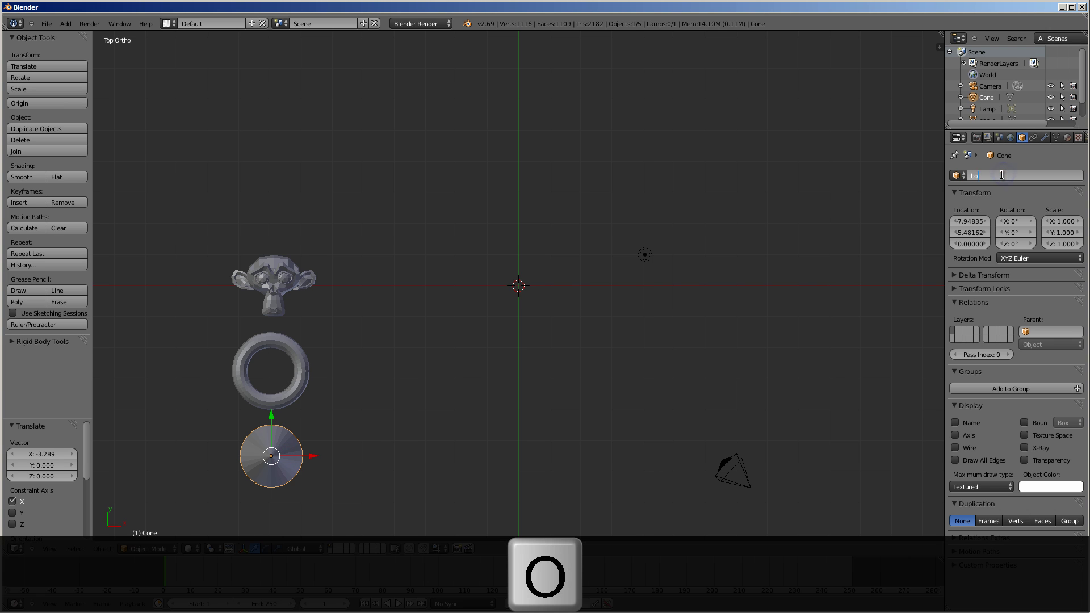
type("b_c")
left_click(556, 302)
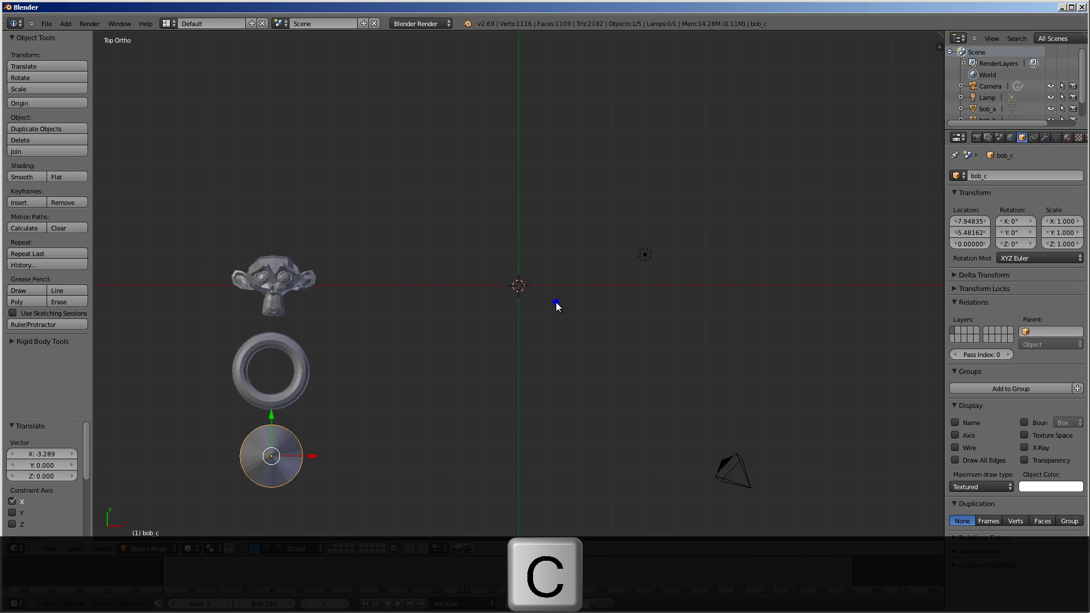
key("shift+a")
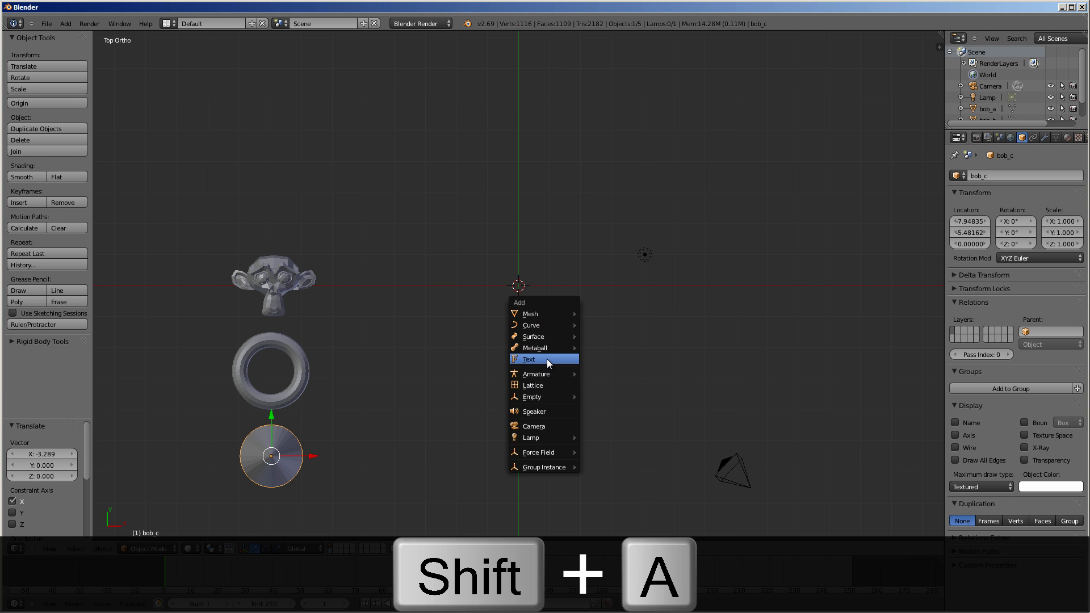
Add a text object and replace its default word with abc
left_click(547, 359)
key("Tab")
key("BackSpace")
key("BackSpace")
key("BackSpace")
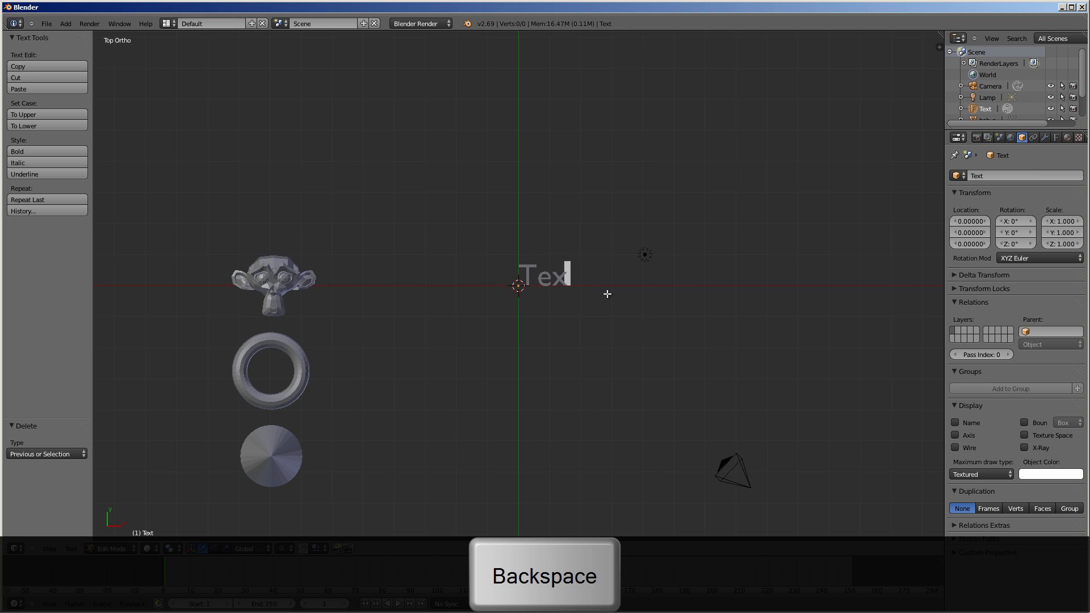
key("BackSpace")
type("abc")
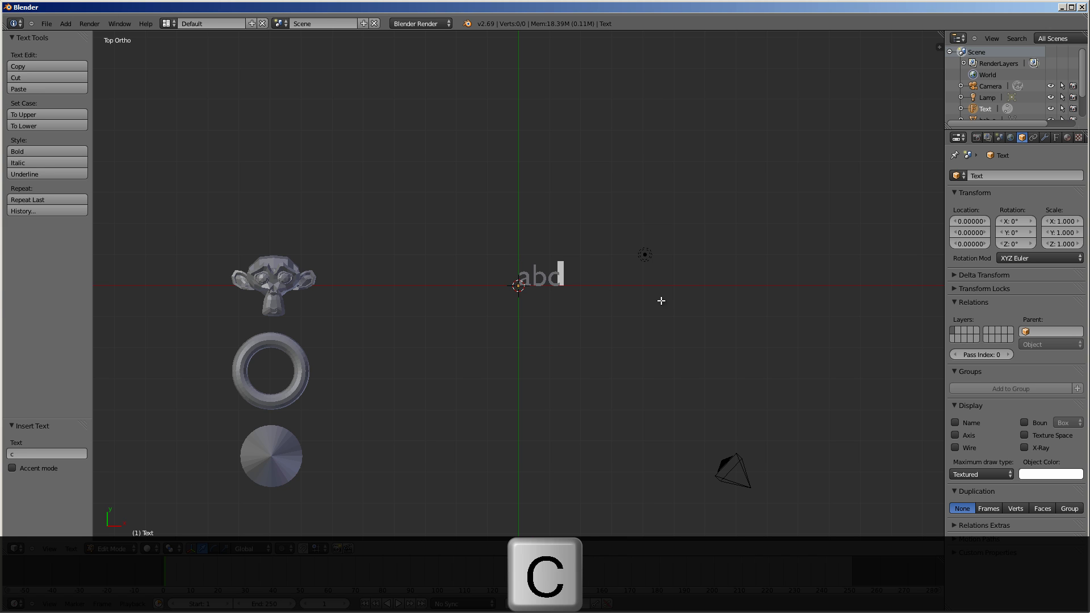
key("Tab")
Set the text's paragraph letter spacing to 5.240
left_click(1056, 138)
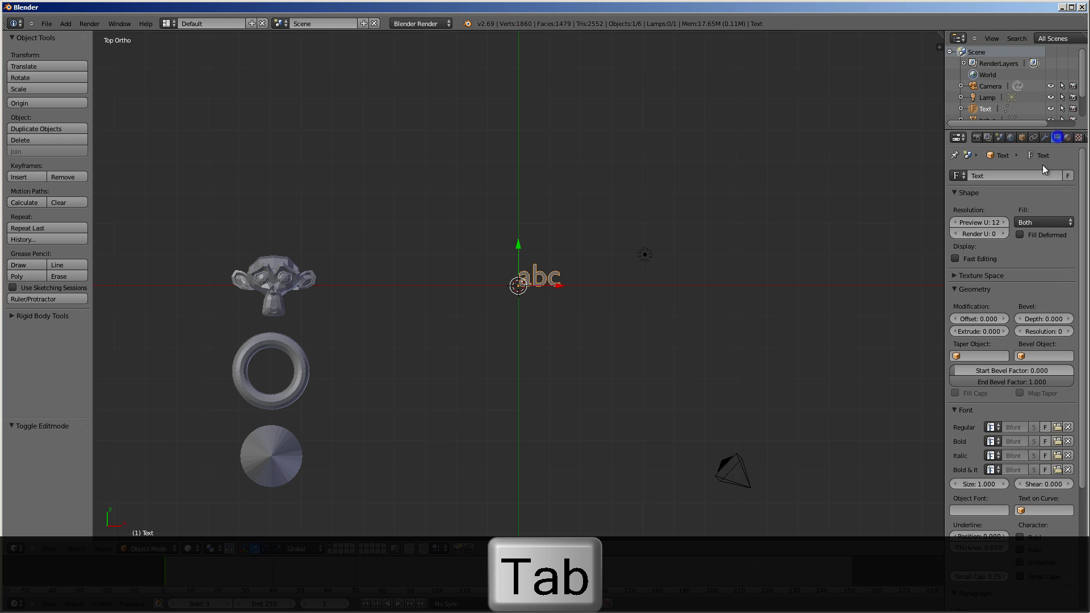
scroll(1005, 399, "down", 10)
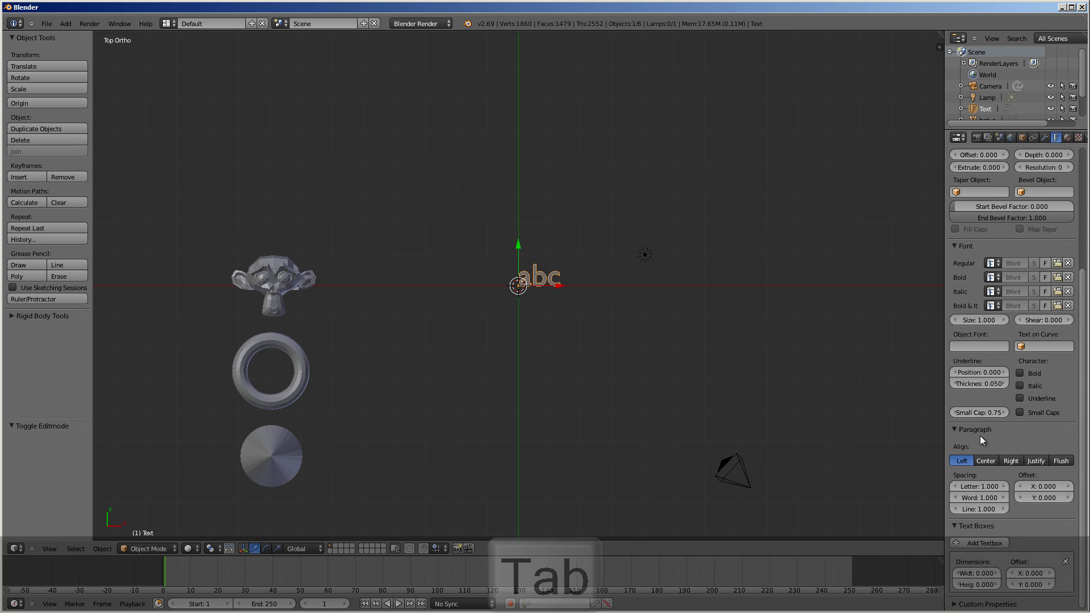
left_click_drag(970, 486, 1087, 474)
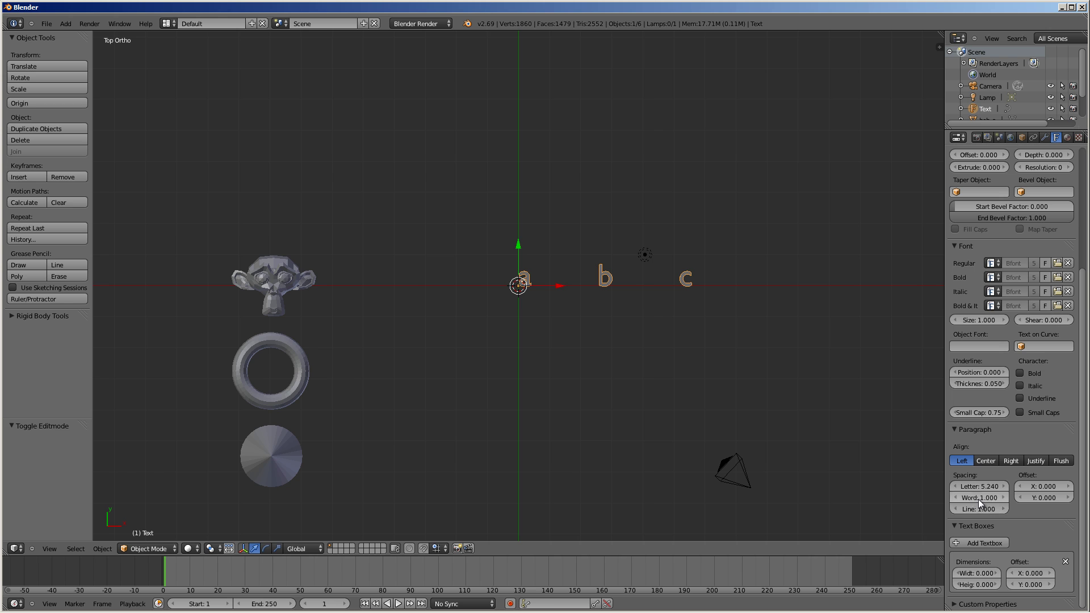
Set the text object's duplication to Verts, then reselect the text after selecting bob_b, the cone and bob_a
left_click(1021, 137)
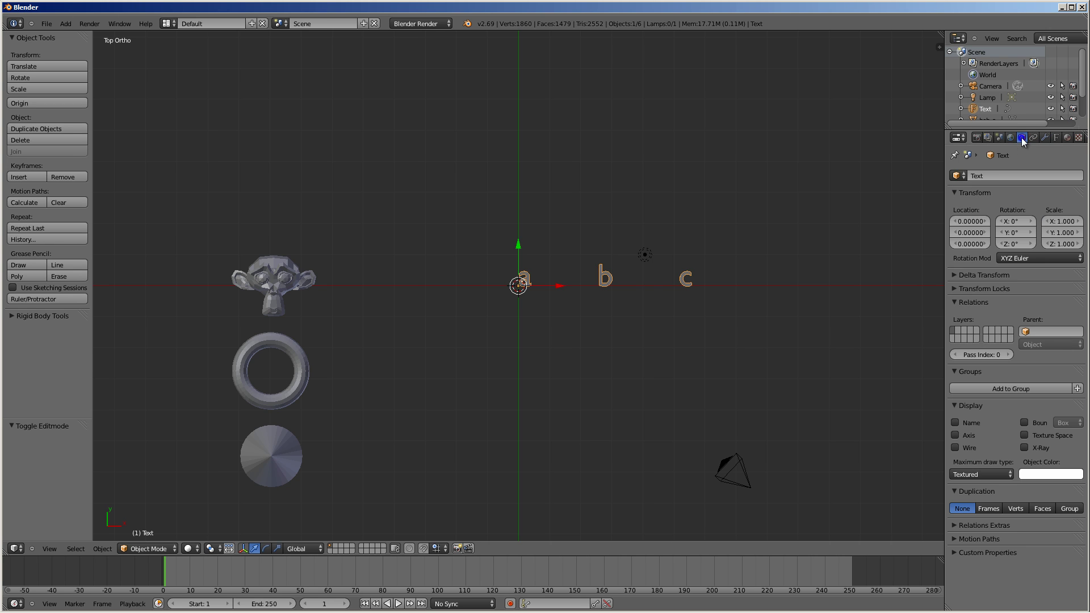
left_click(1016, 508)
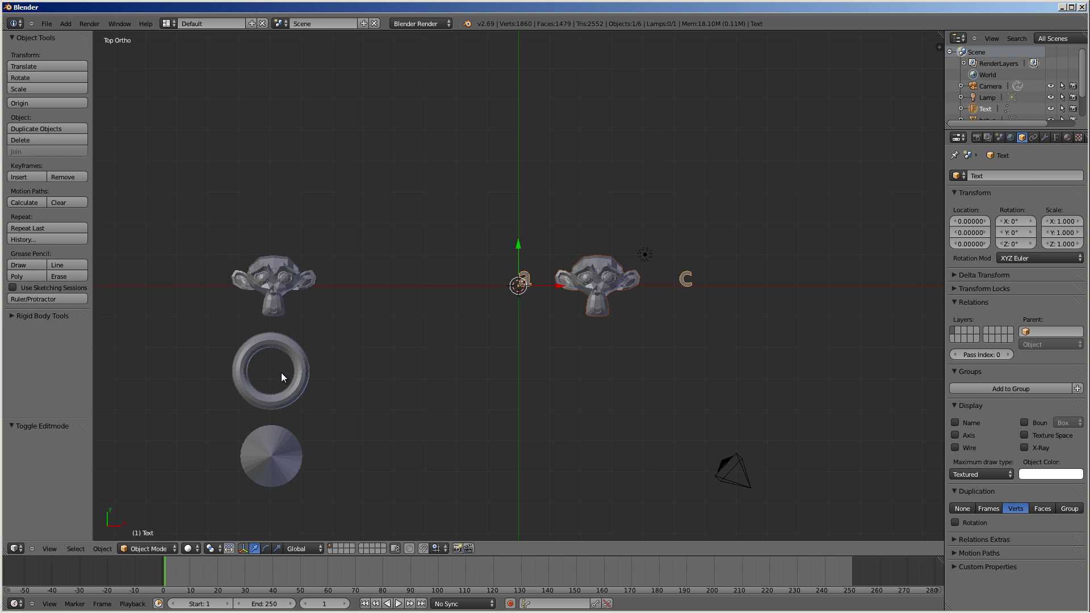
right_click(305, 374)
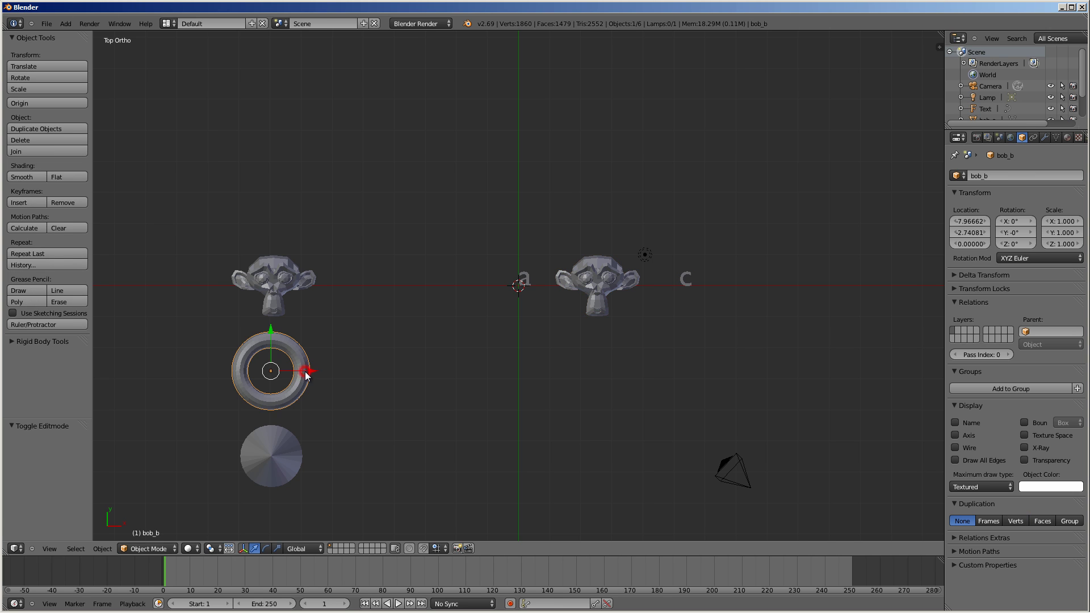
right_click(284, 457)
right_click(296, 281)
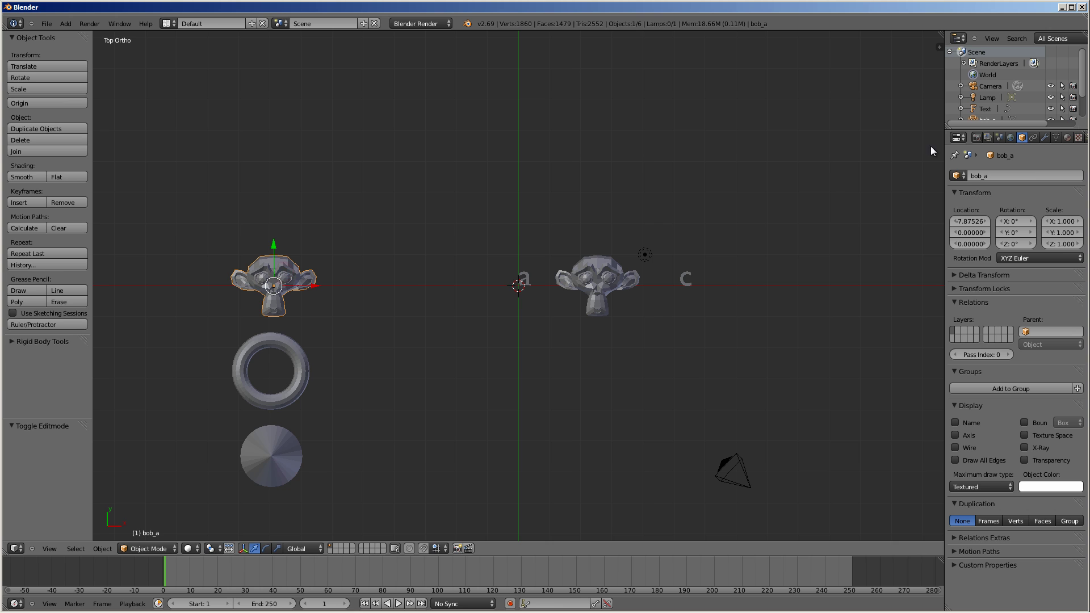
right_click(693, 279)
left_click(1055, 138)
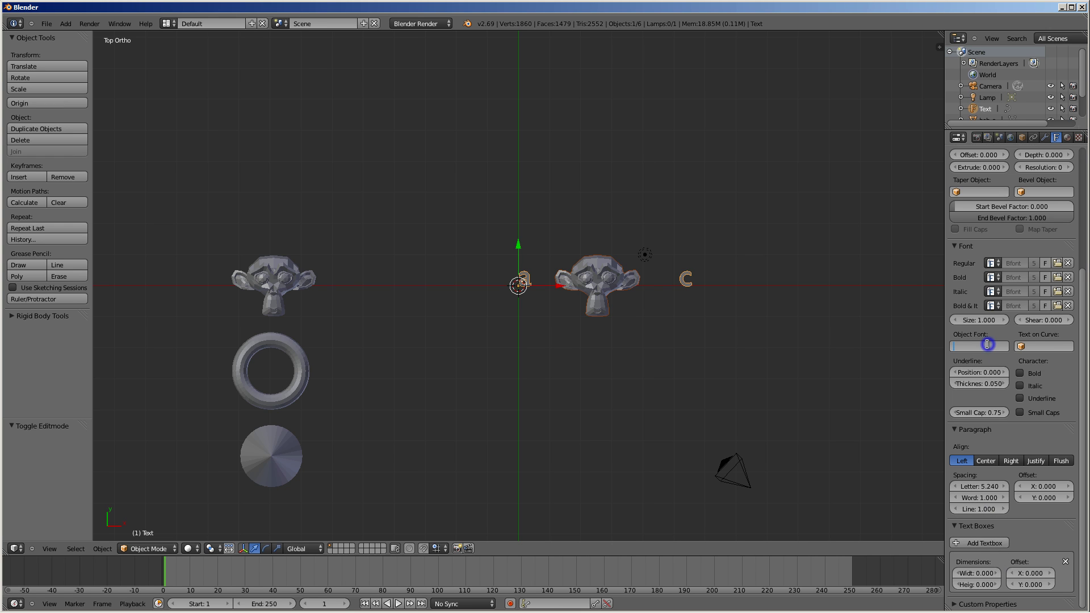
Set the Object Font to bob_ and widen letter spacing to 6.380
type("bob_")
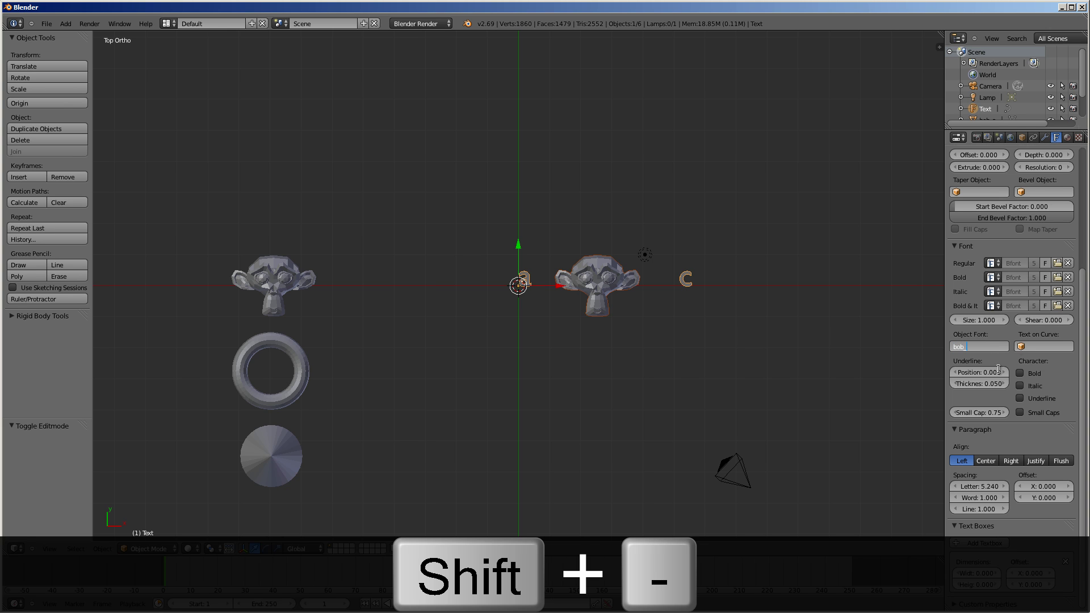
left_click(991, 358)
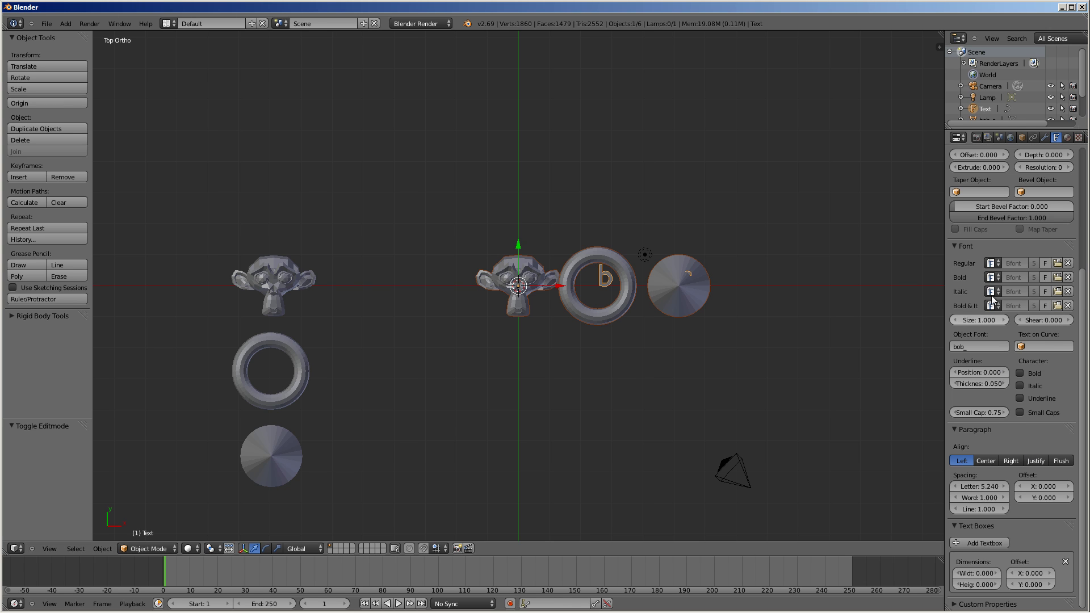
left_click_drag(972, 487, 1004, 492)
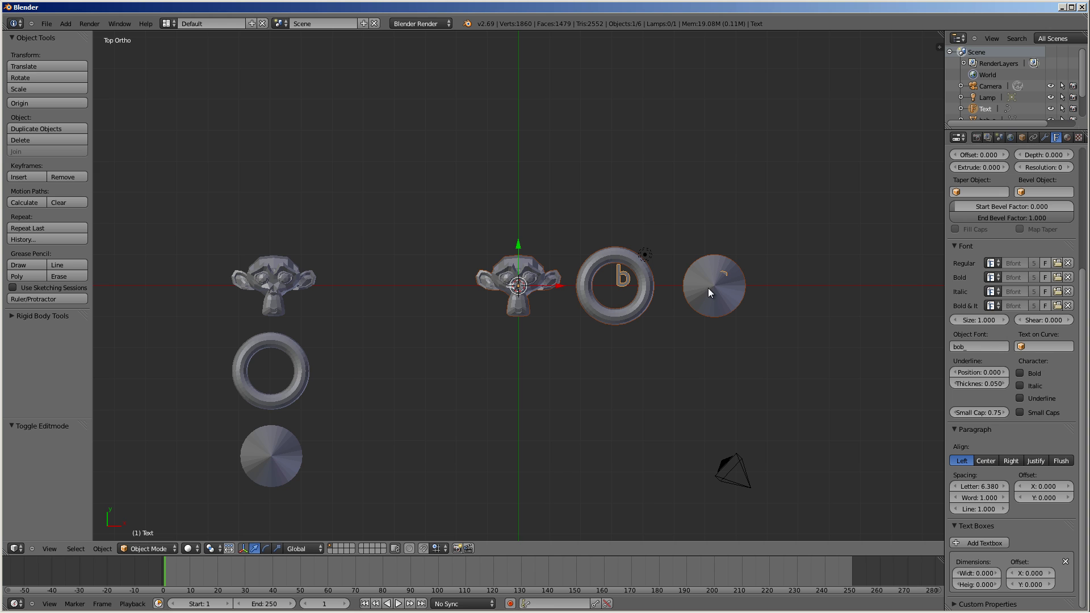
Zoom out and pan to frame all objects from above, then align the camera to that view
key("Tab")
key("Tab")
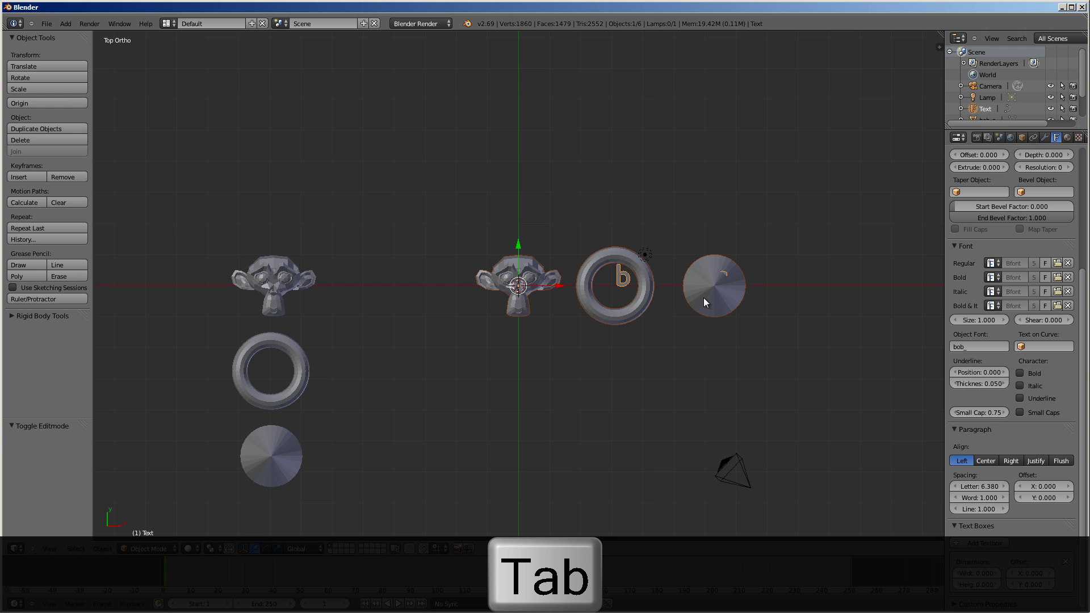
scroll(679, 339, "down", 2)
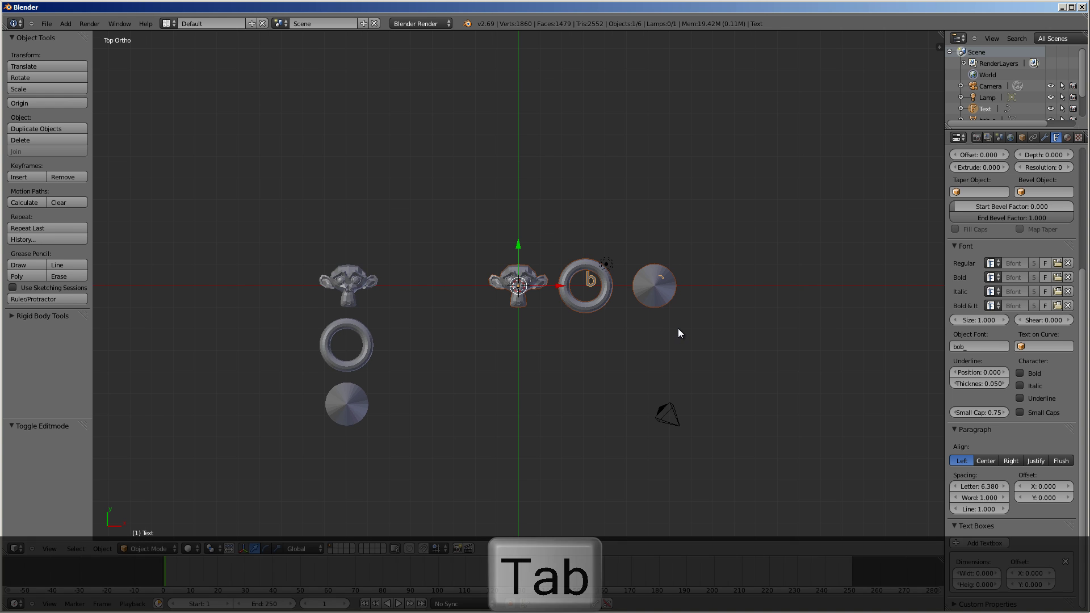
scroll(661, 315, "down", 2, "shift")
middle_click_drag(658, 312, 669, 331, "shift")
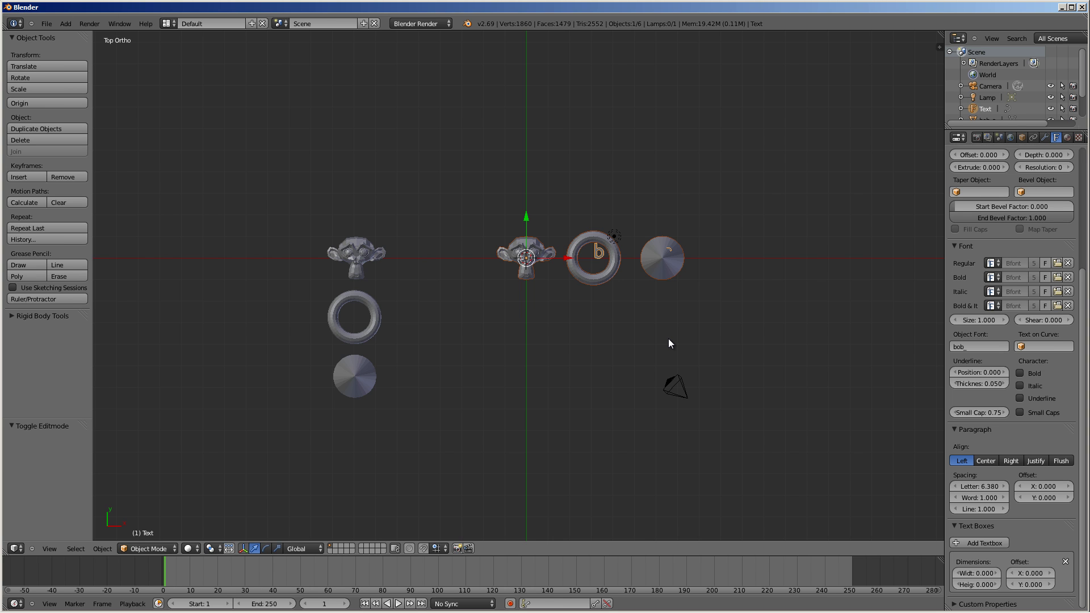
key("ctrl+alt+0")
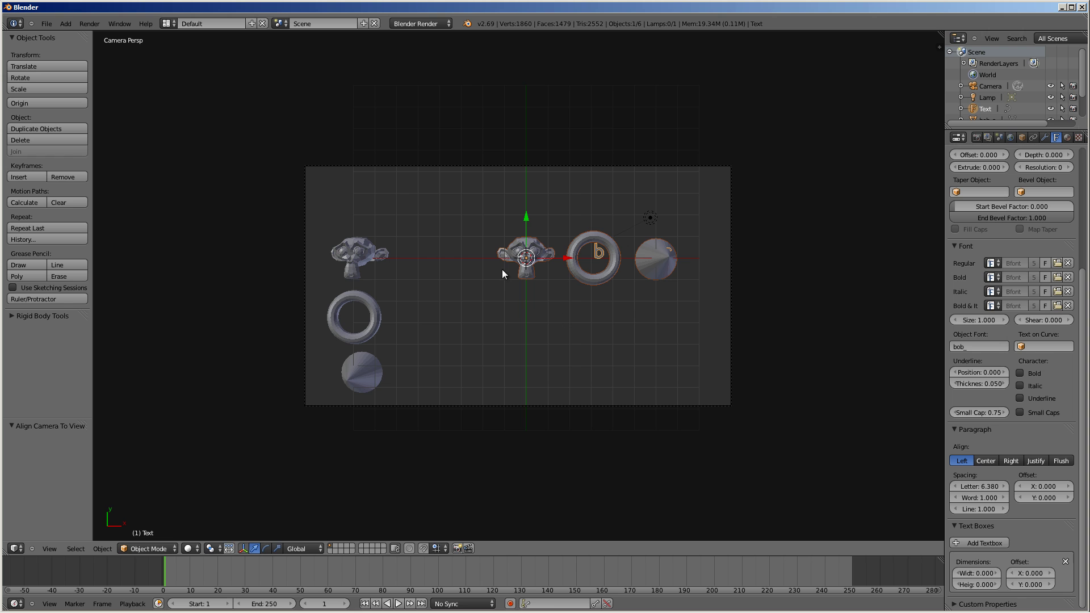
key("F12")
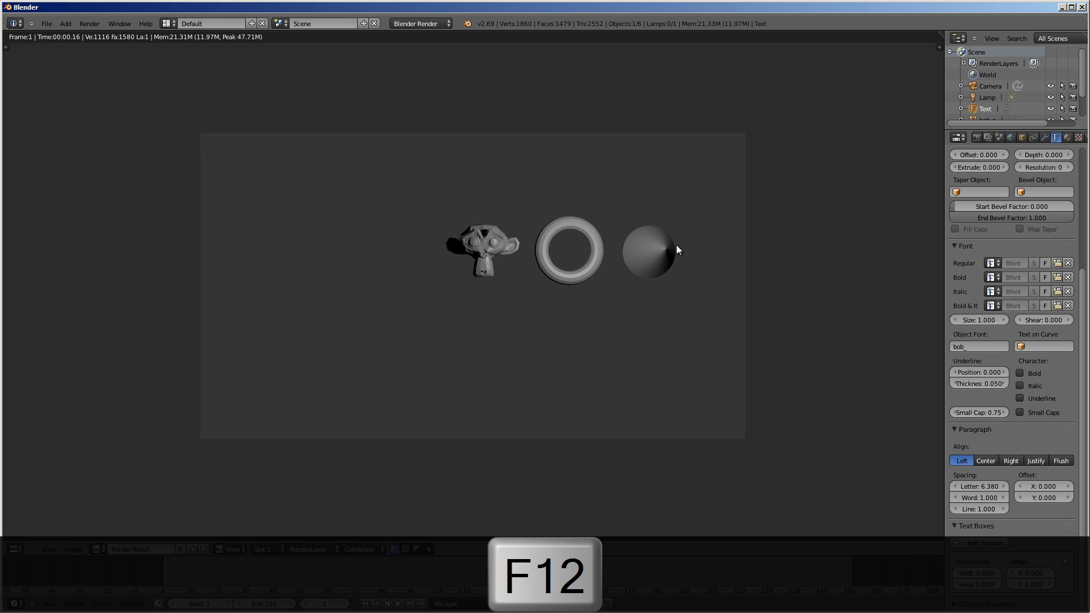
key("Escape")
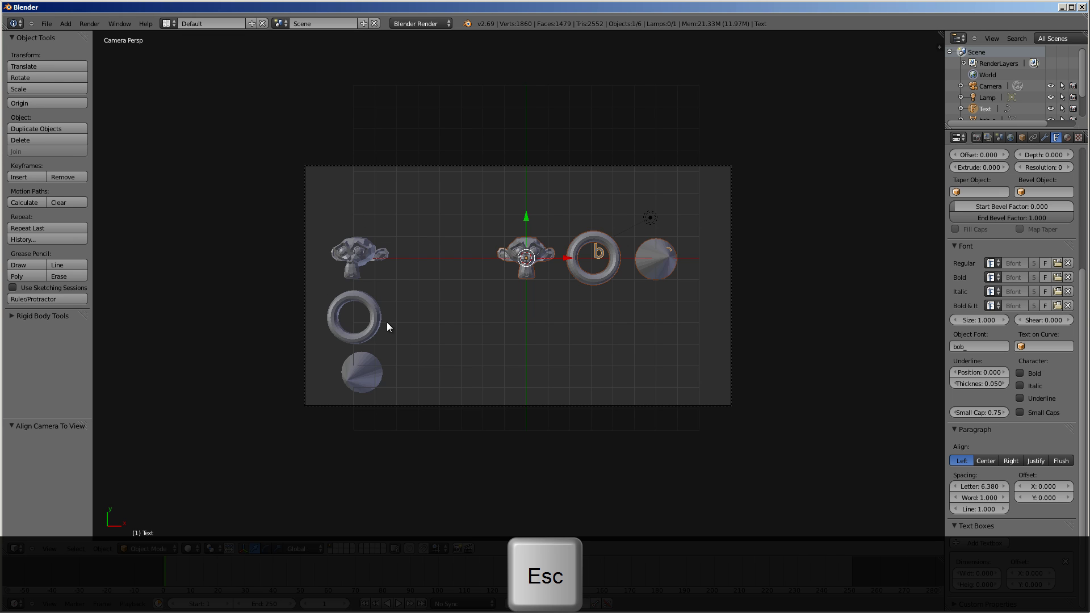
right_click(383, 371)
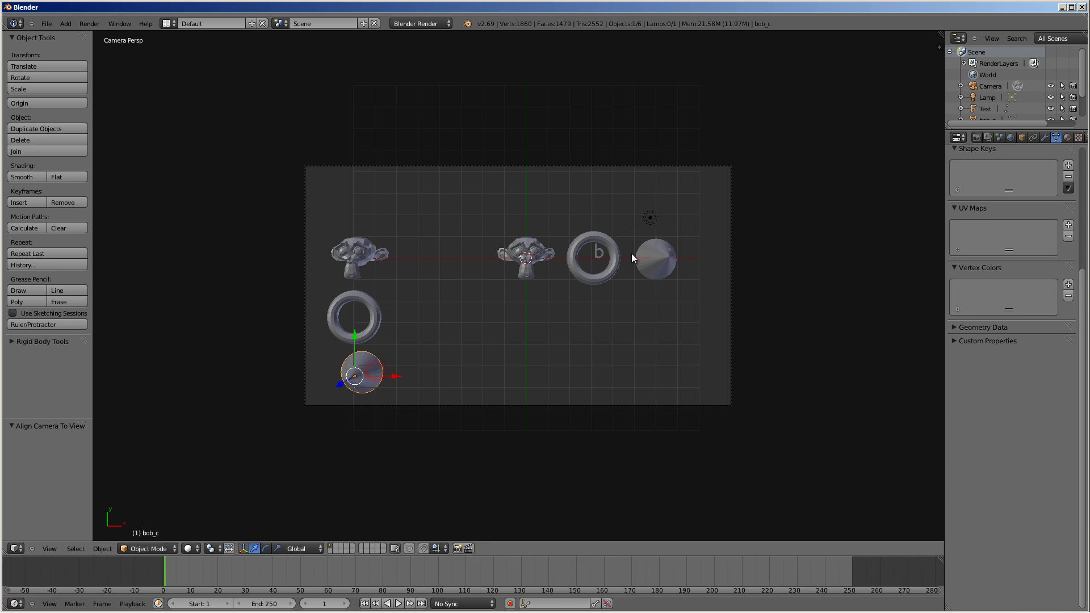
right_click(631, 254)
key("Tab")
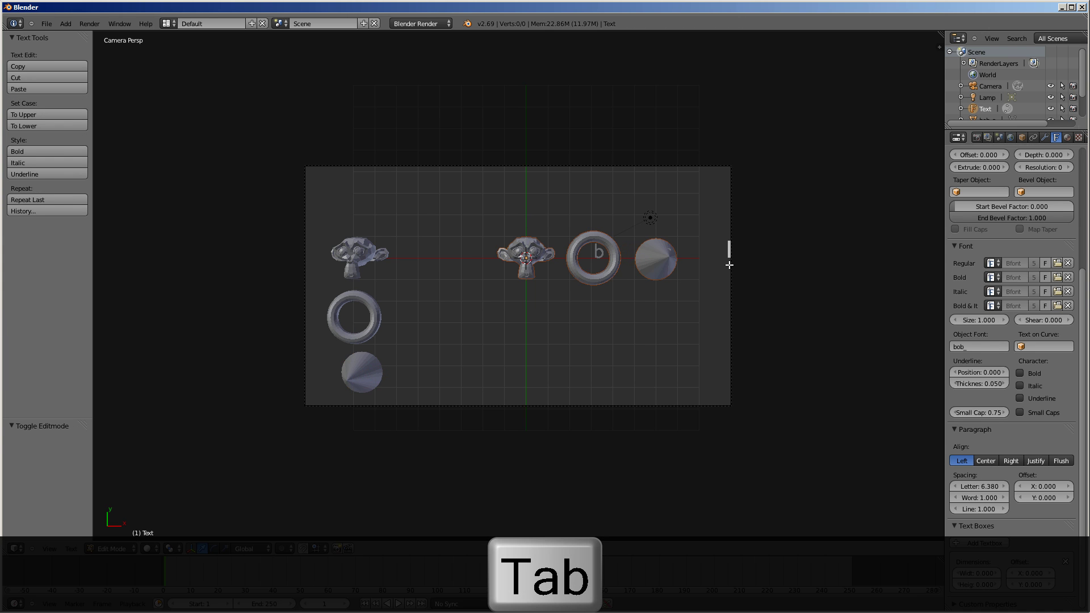
key("BackSpace")
key("Tab")
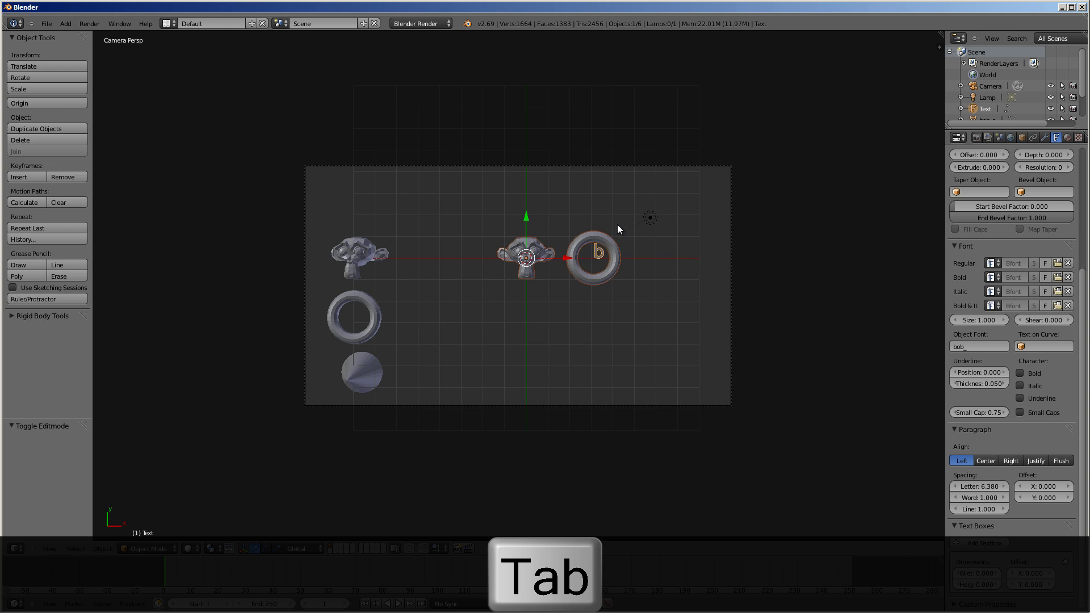
key("F12")
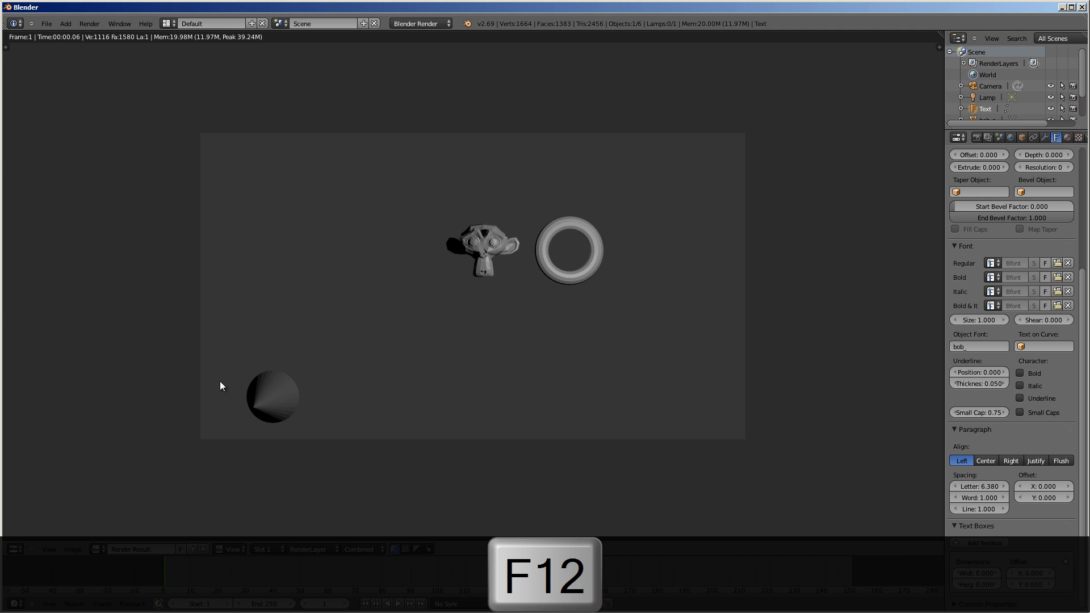
key("Escape")
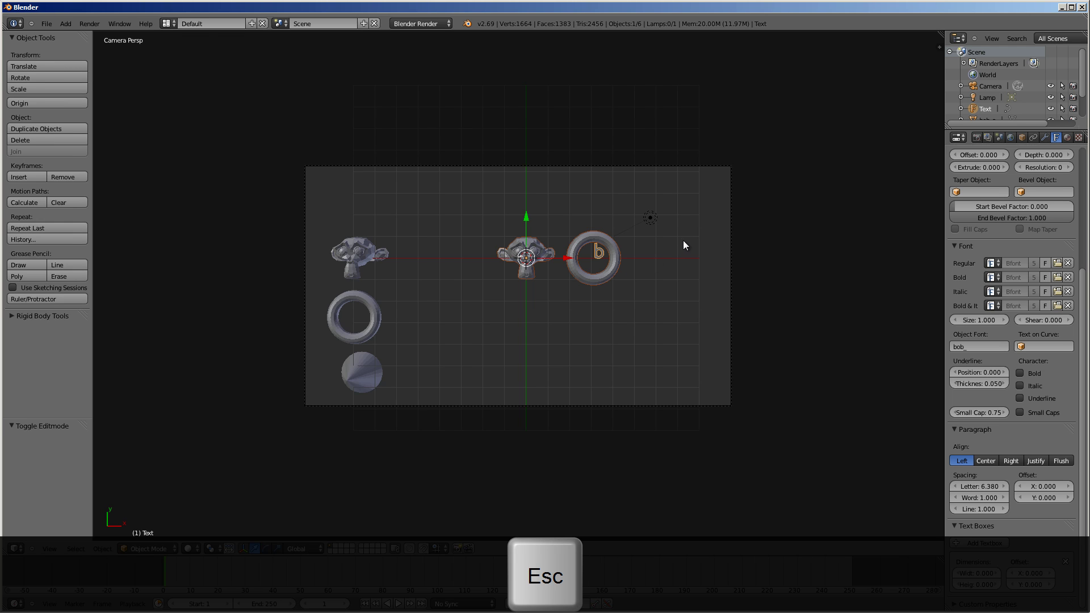
key("Tab")
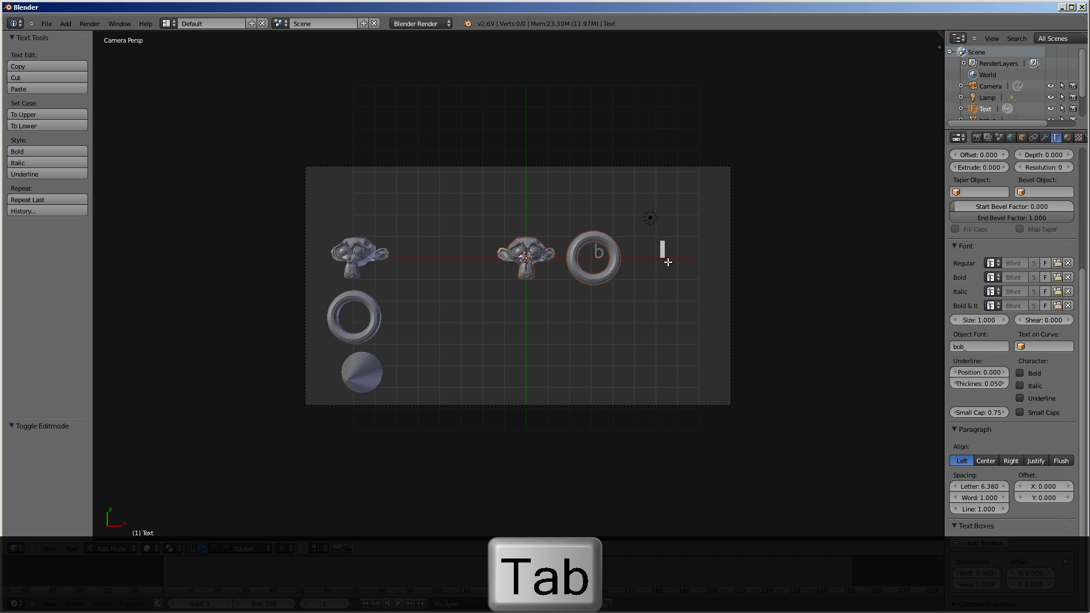
type("c")
key("Tab")
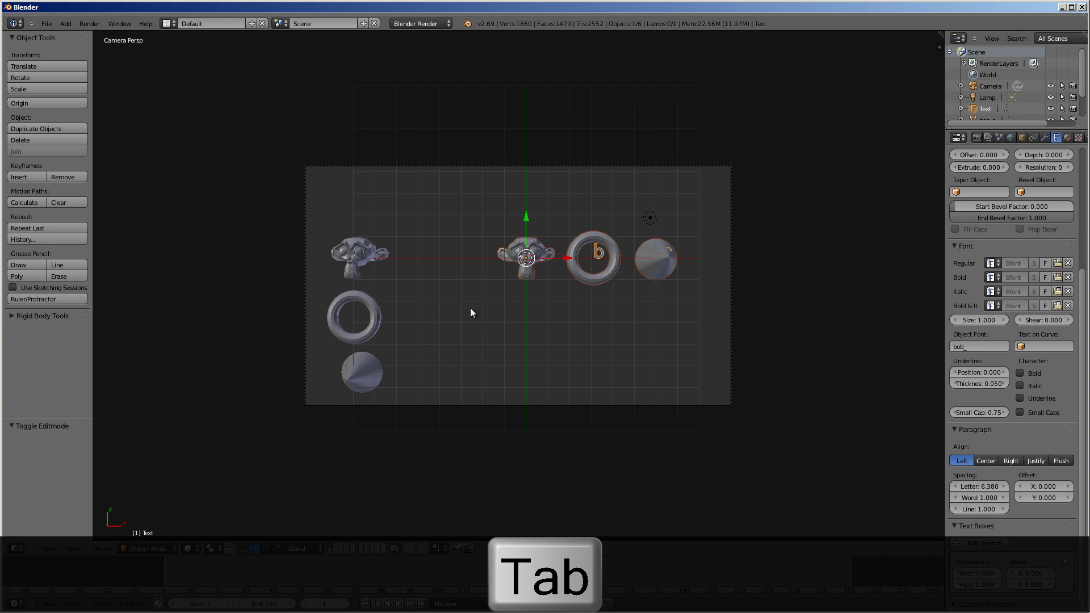
right_click(351, 369)
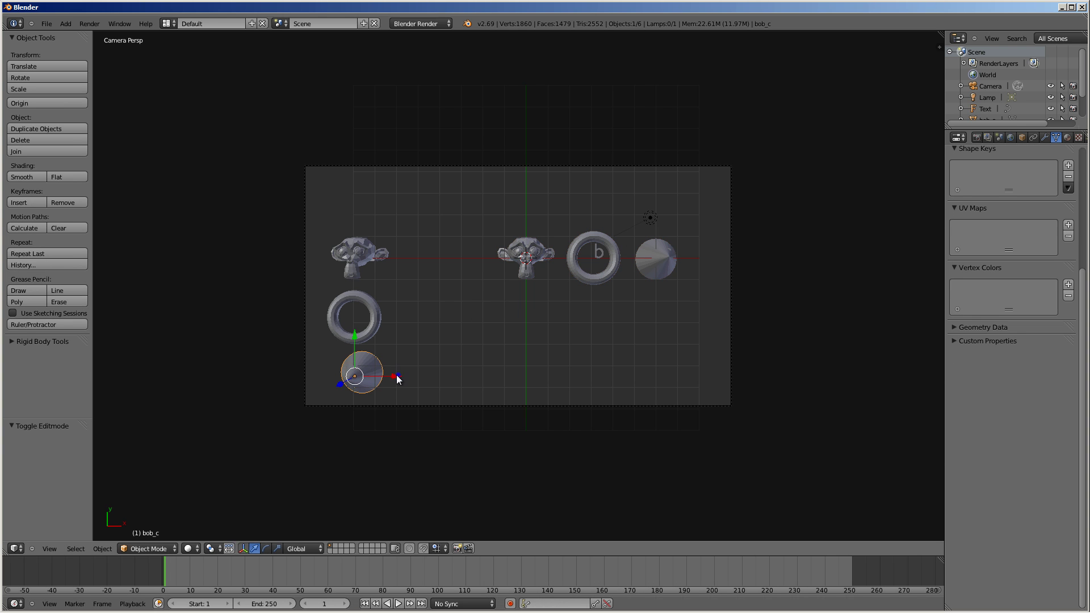
Nudge bob_c slightly left, switch the render engine to Cycles Render, and make a test render
mouse_move(397, 376)
left_mouse_down()
mouse_move(379, 375)
mouse_move(398, 384)
left_mouse_up()
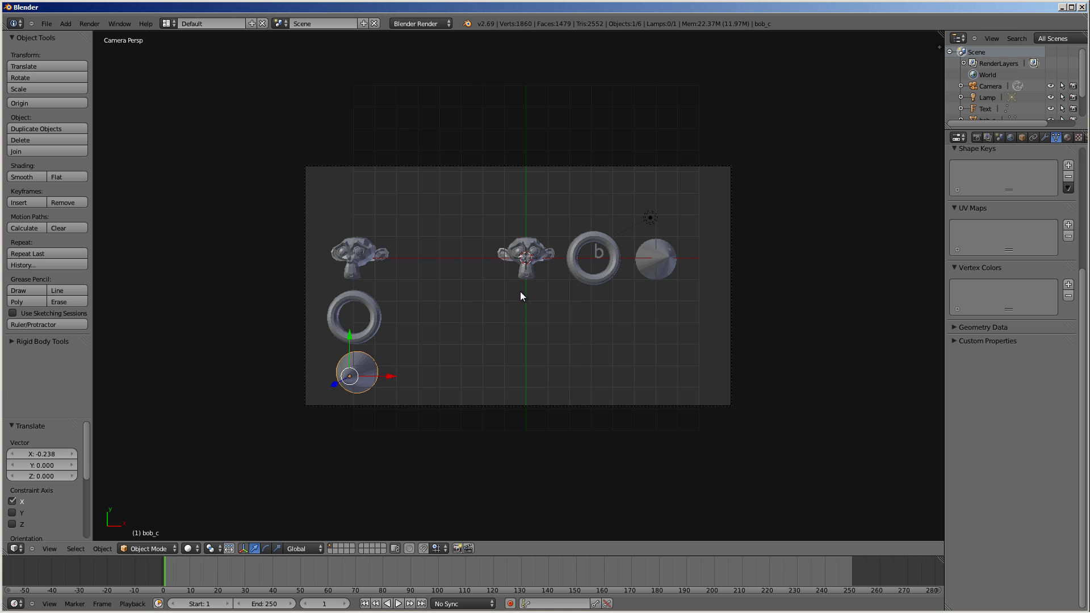
left_click(412, 23)
left_click(413, 61)
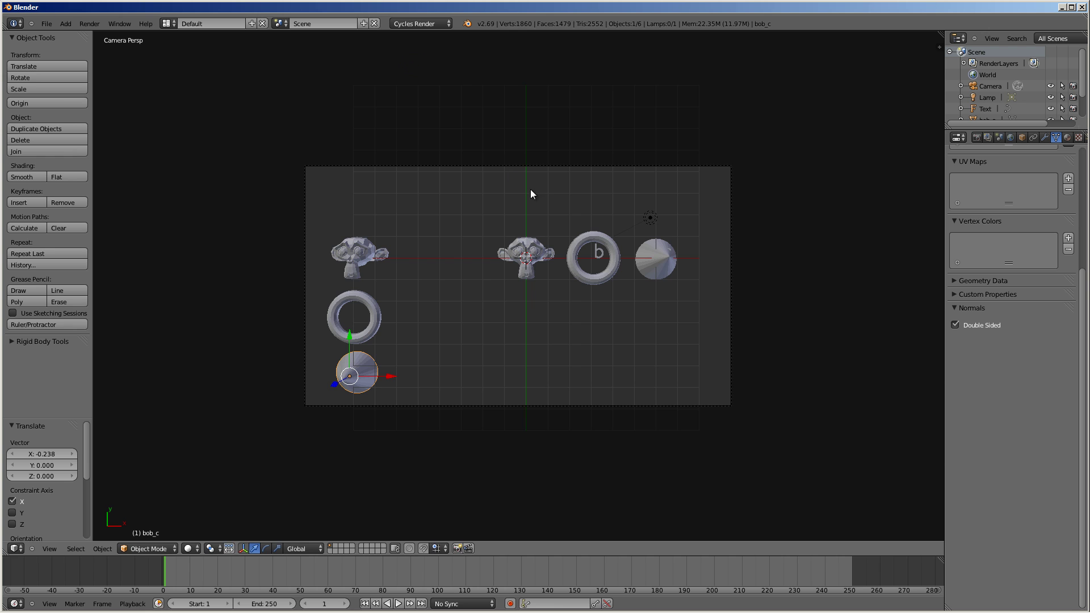
key("F12")
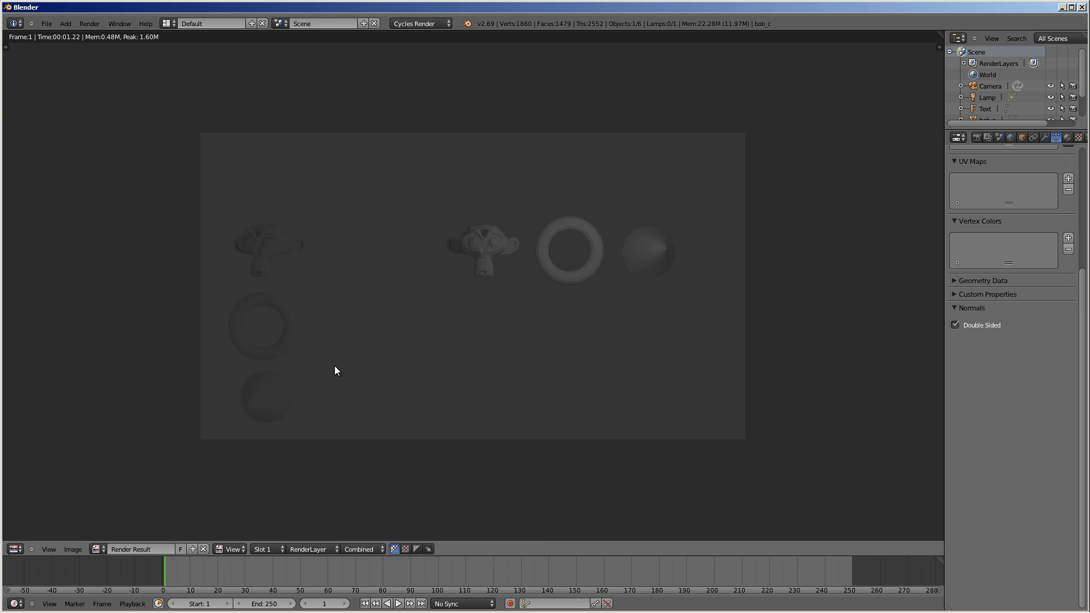
key("Escape")
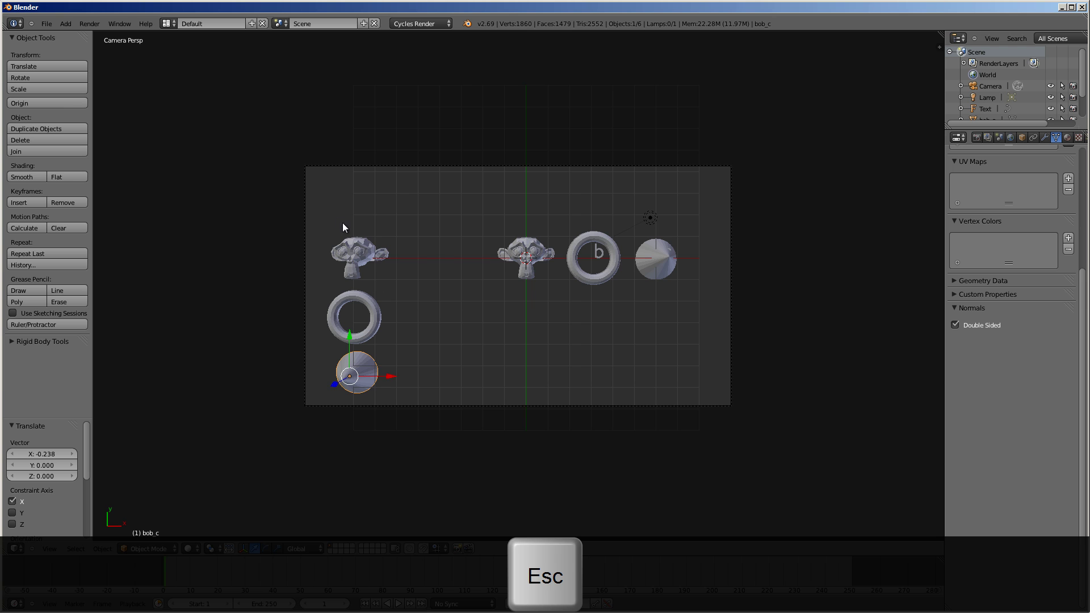
Select bob_a, add a new material to it, and switch the engine back to Blender Render
right_click(361, 239)
left_click(1067, 137)
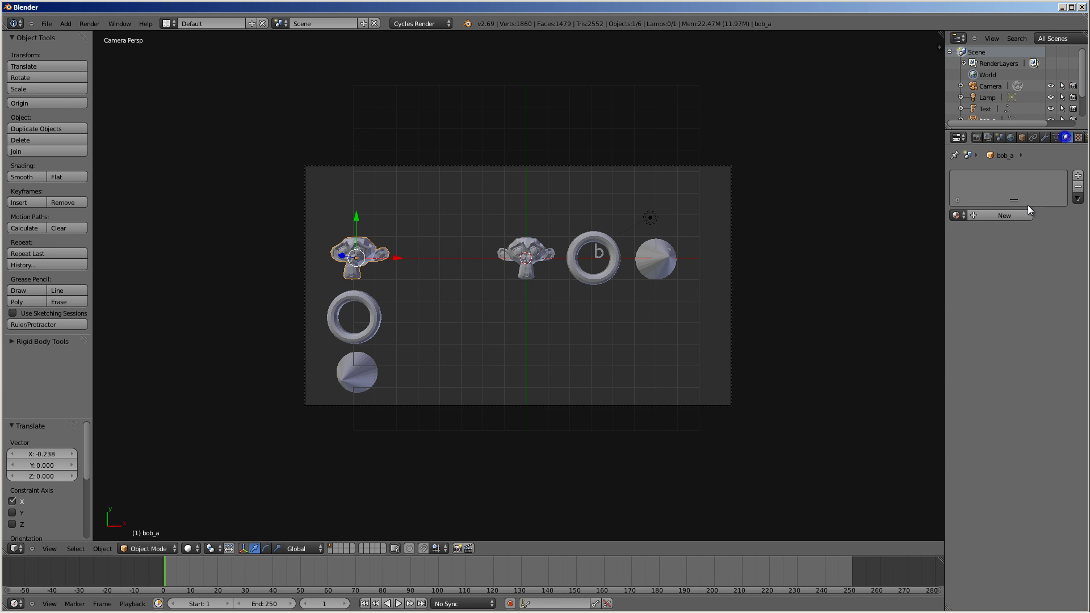
left_click(958, 215)
left_click(999, 216)
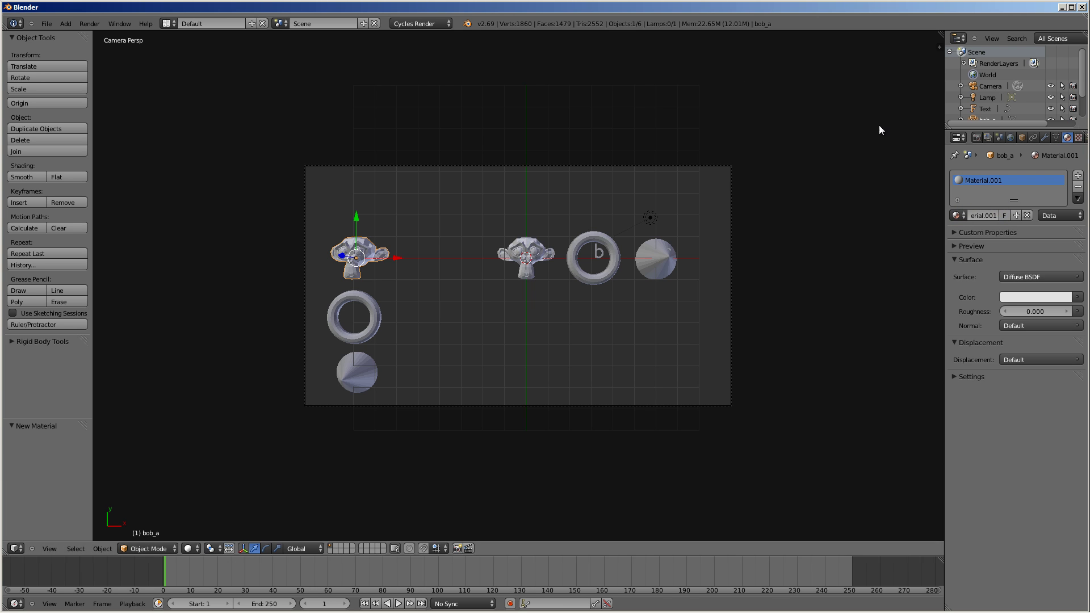
left_click(422, 23)
left_click(417, 35)
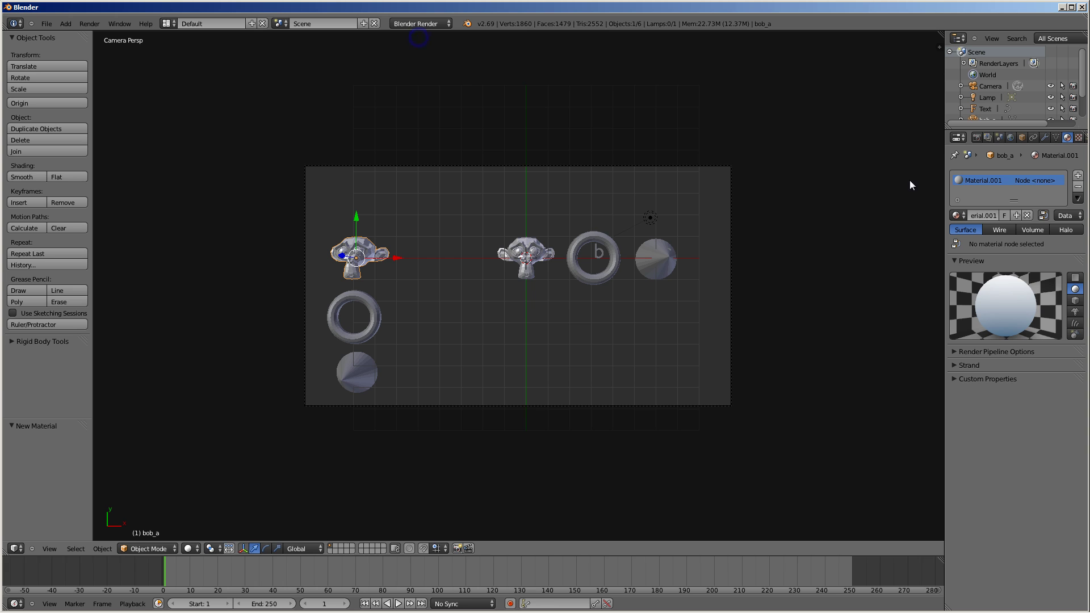
Replace Material.001 with a new Material.002 with cyan diffuse colour, then test-render
left_click(1076, 189)
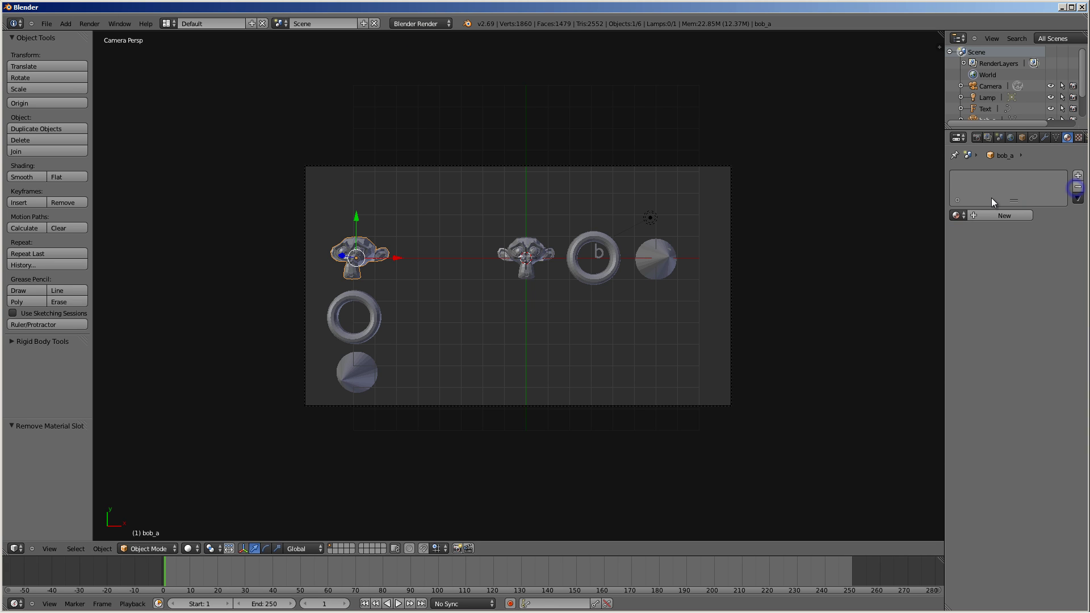
left_click(979, 214)
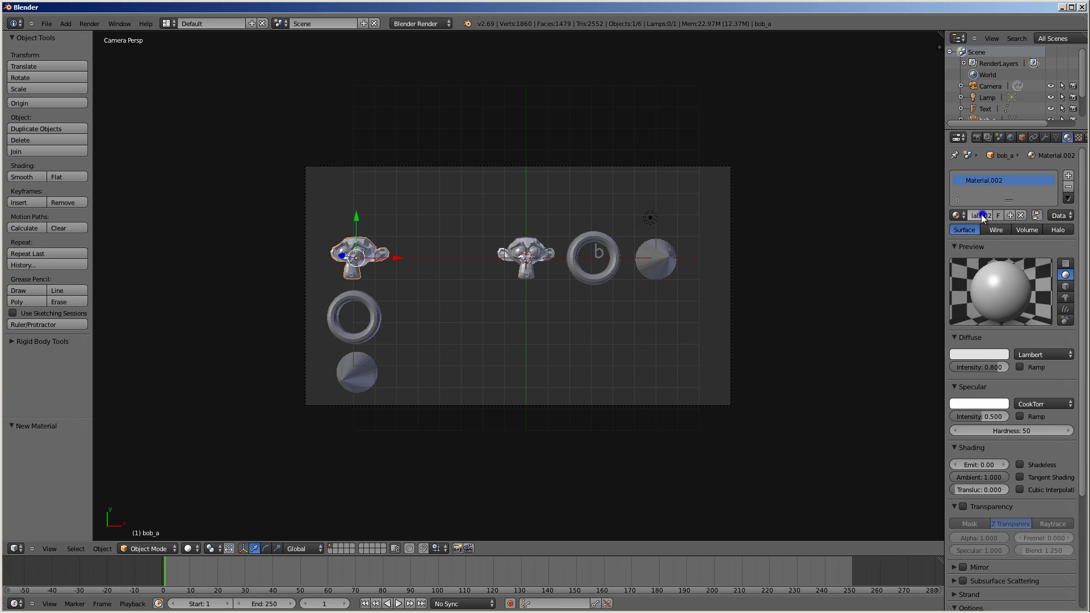
left_click(959, 354)
left_click_drag(942, 219, 949, 188)
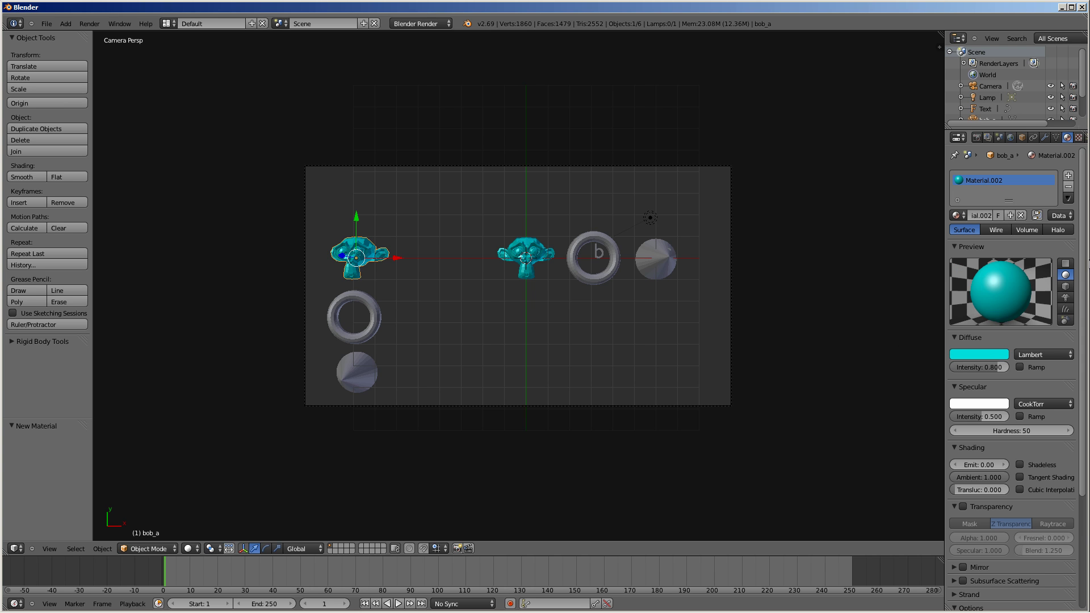
key("F12")
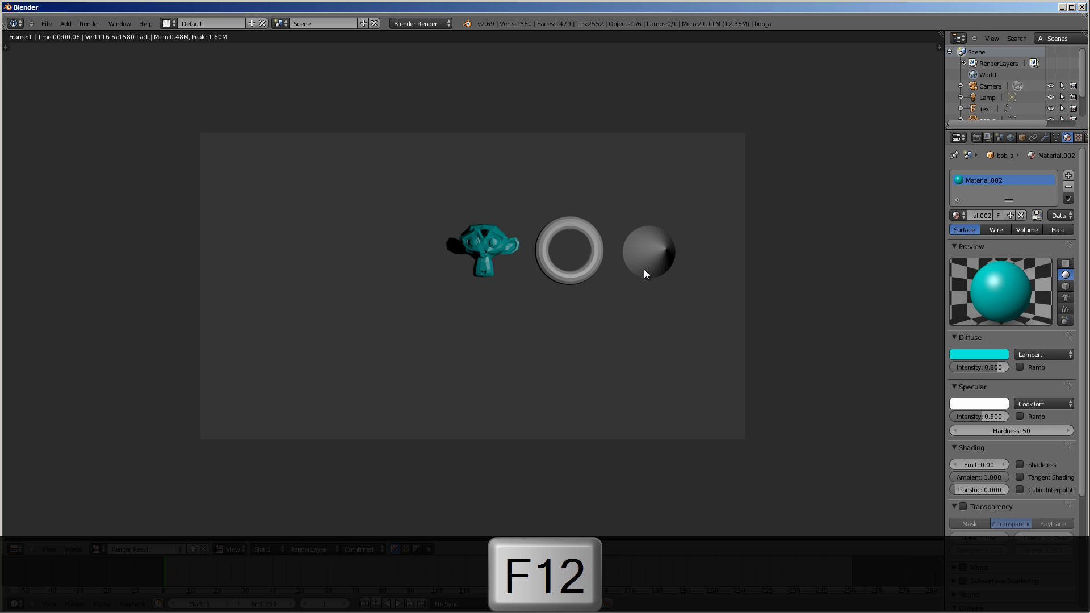
key("Escape")
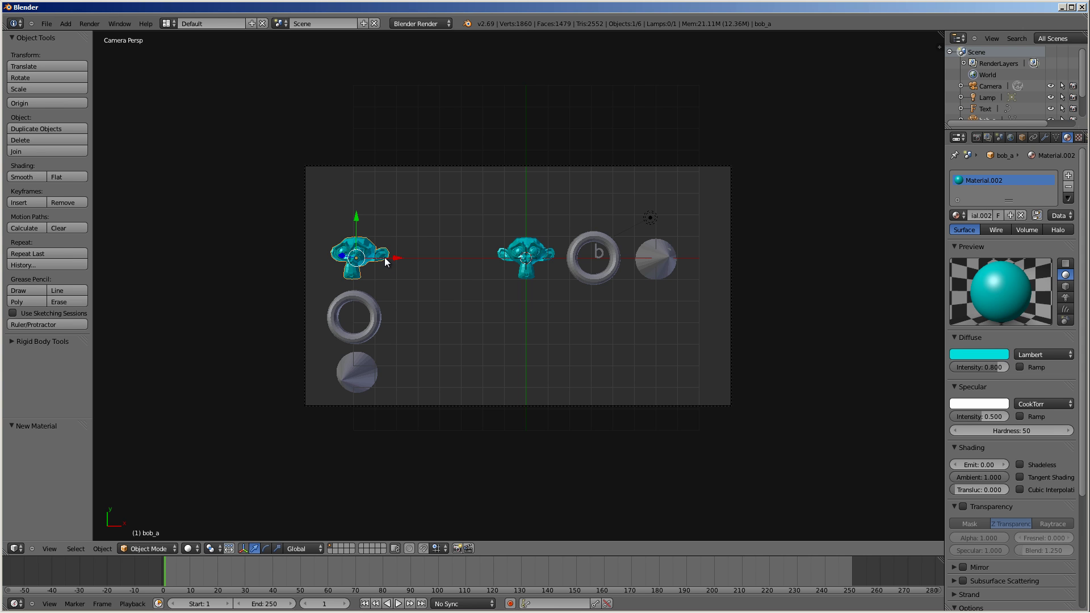
In Edit Mode, pull two vertices of the bob_a monkey mesh out into spikes
key("Tab")
right_click(365, 235)
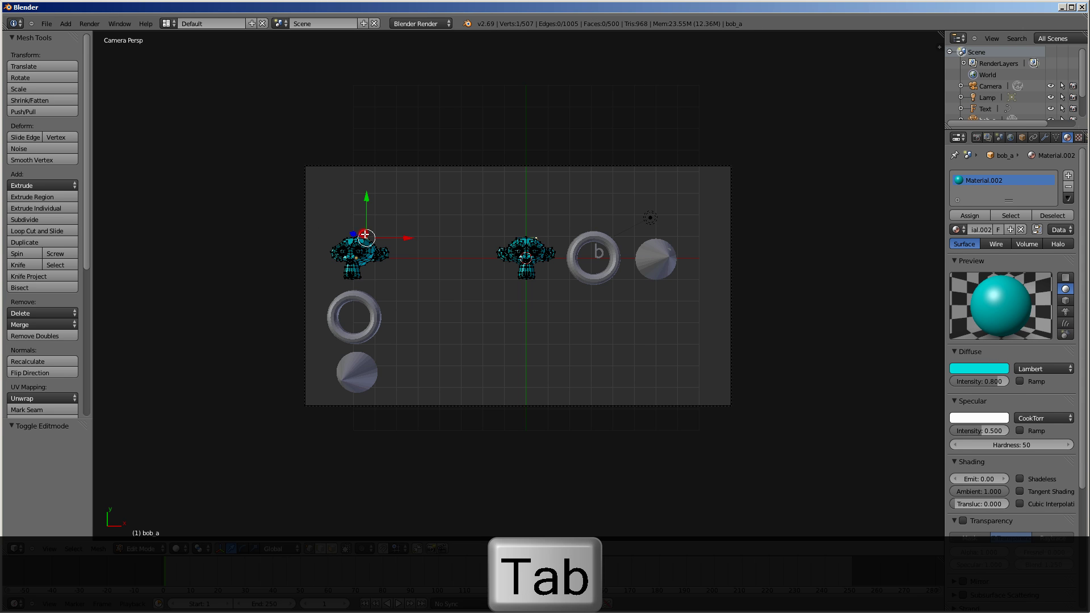
key("g")
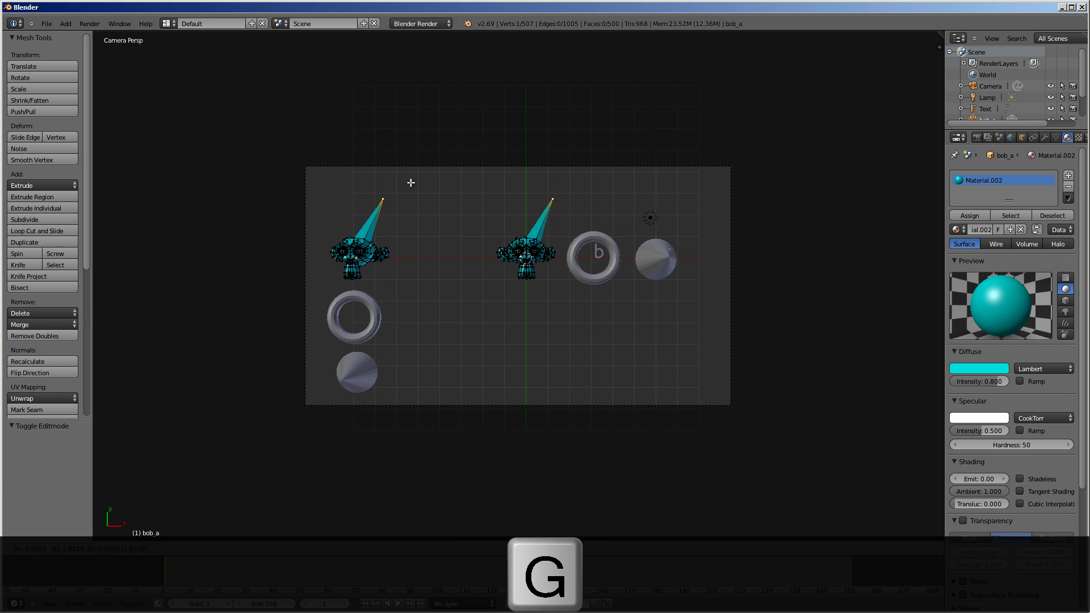
left_click(420, 187)
right_click(373, 256)
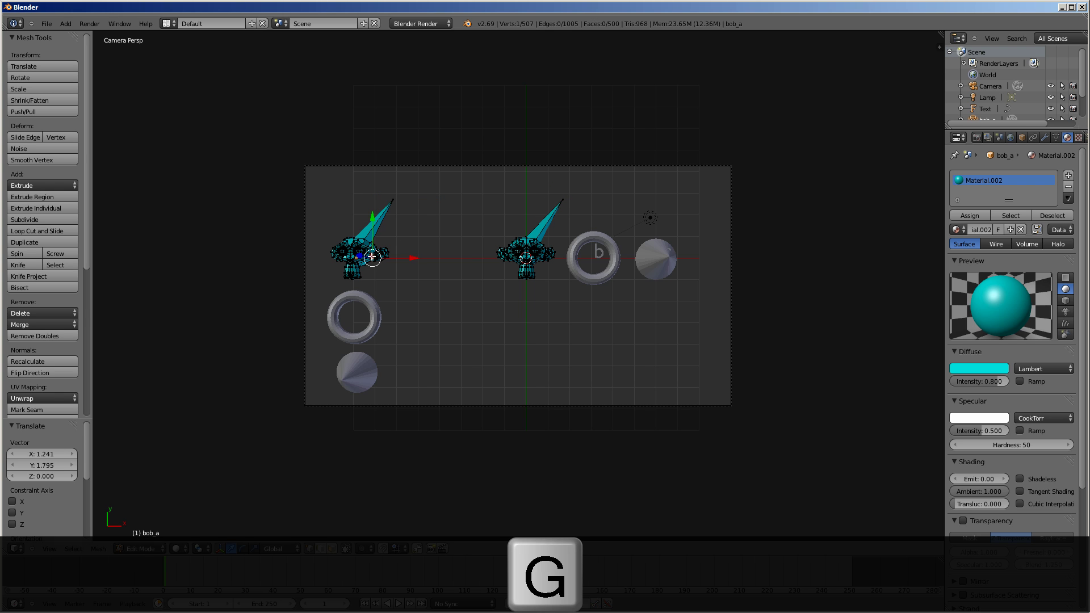
key("g")
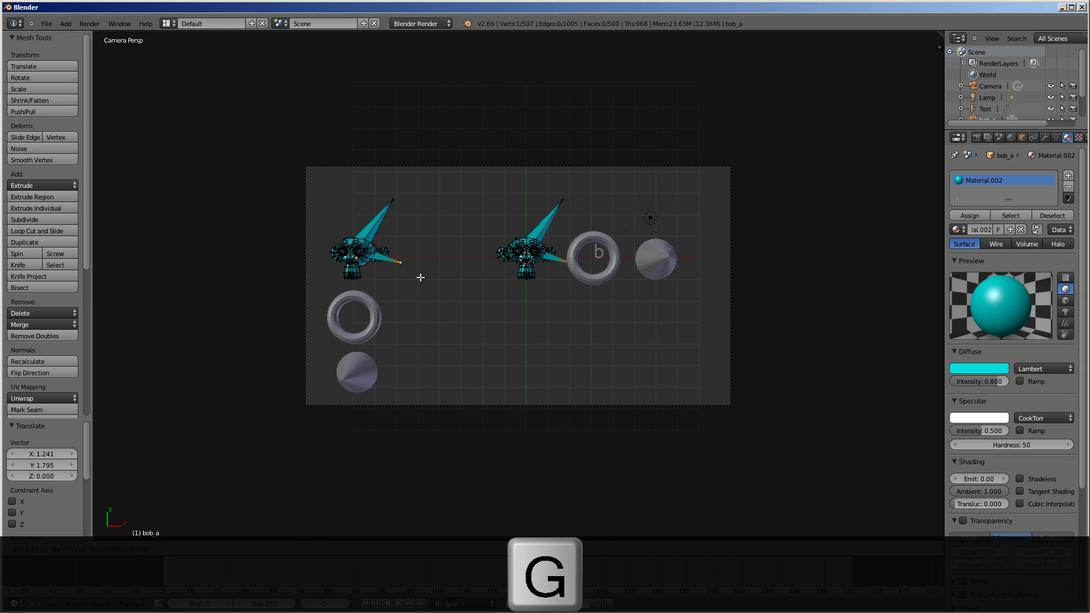
left_click(420, 277)
key("Tab")
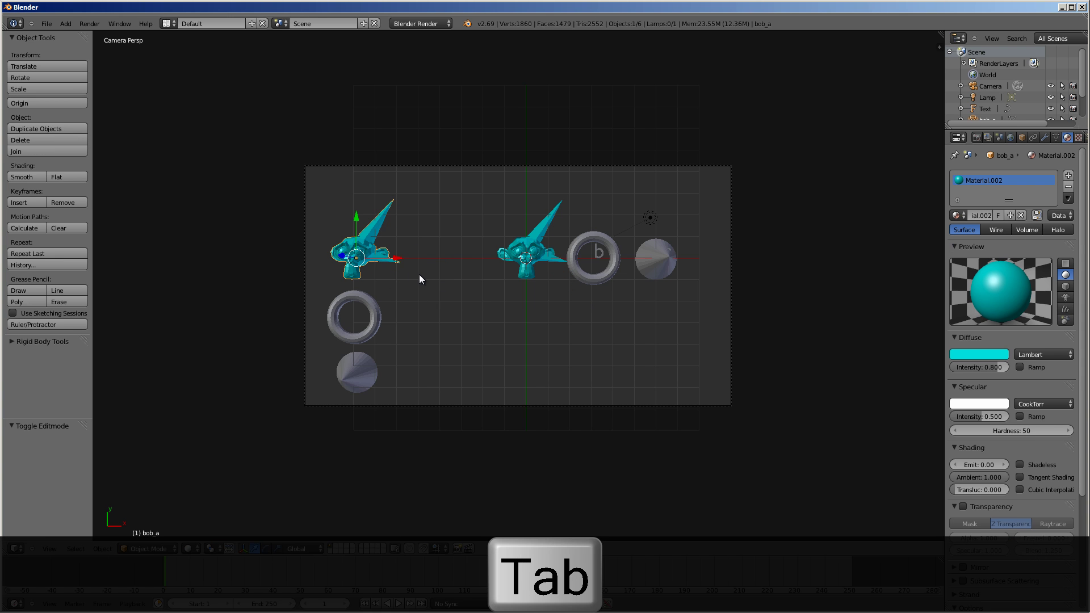
Select the whole monkey mesh and squeeze it to 0.322 along X
key("Tab")
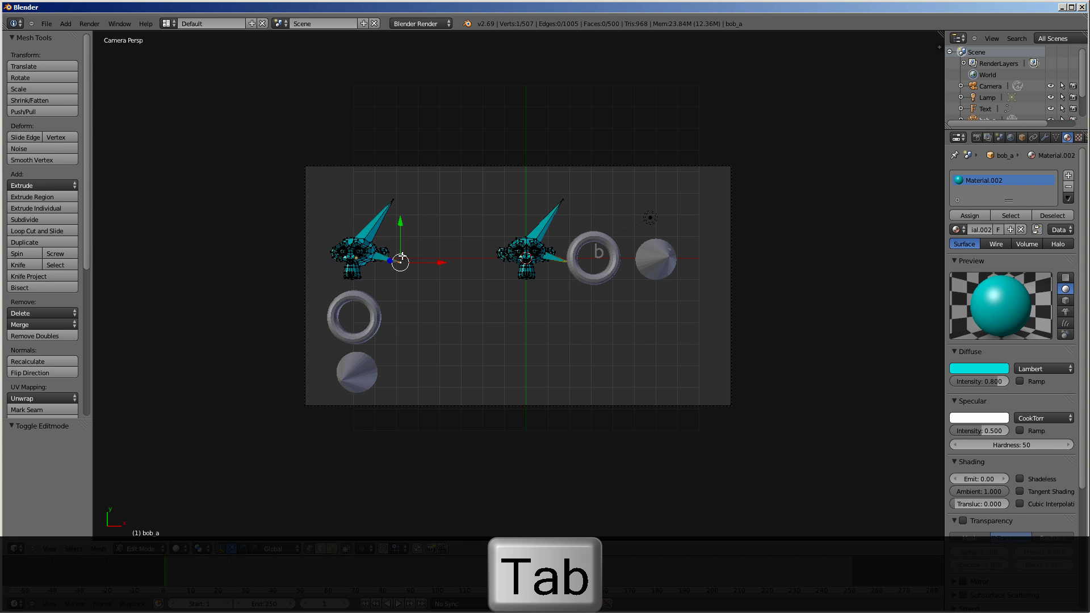
key("Tab")
key("Tab")
key("a")
key("a")
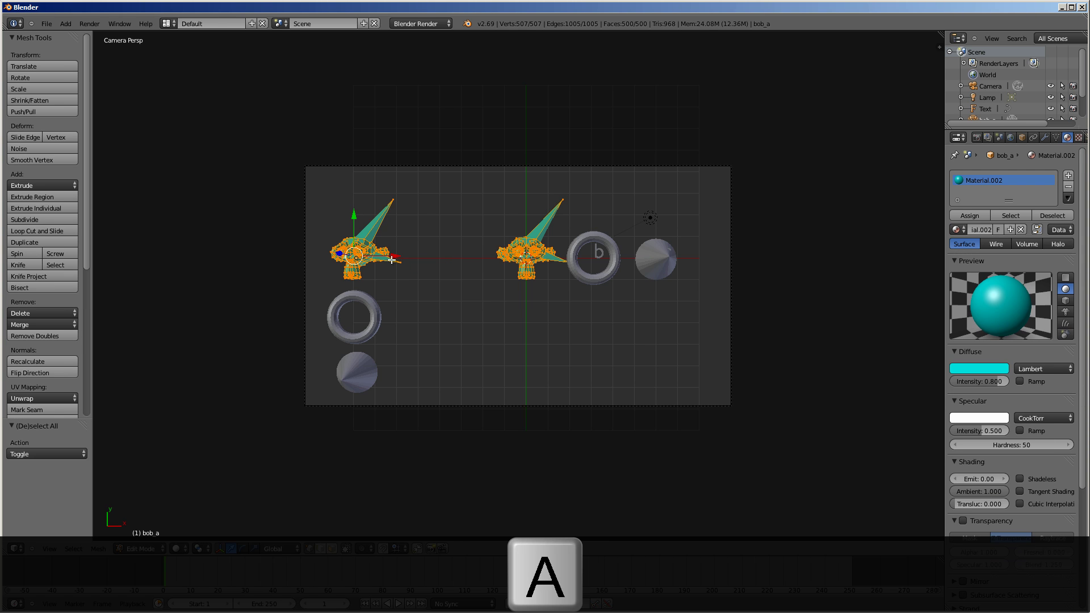
key("s")
key("x")
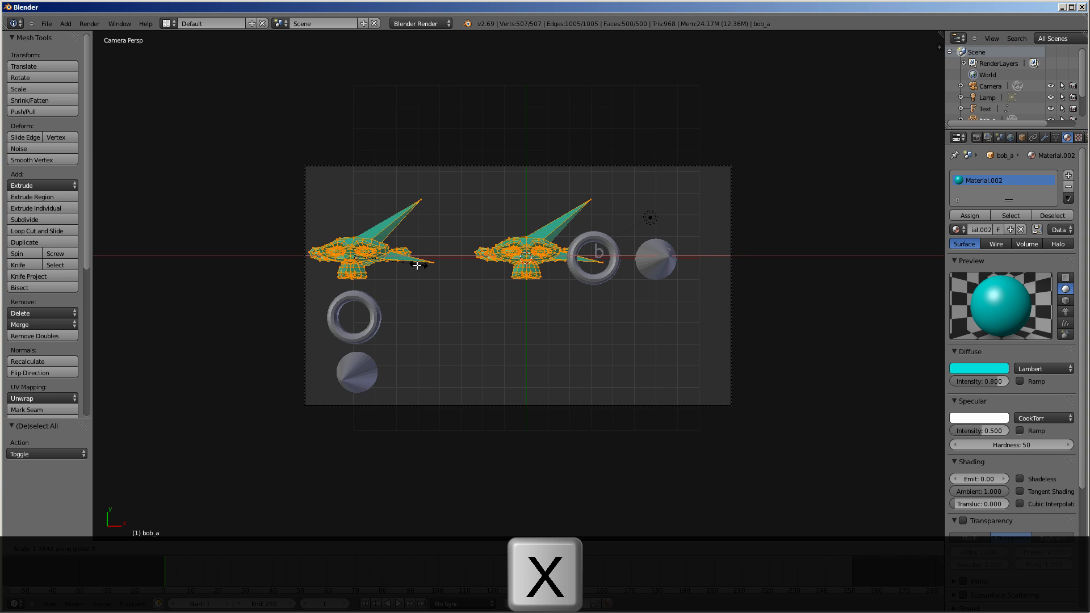
left_click(419, 263)
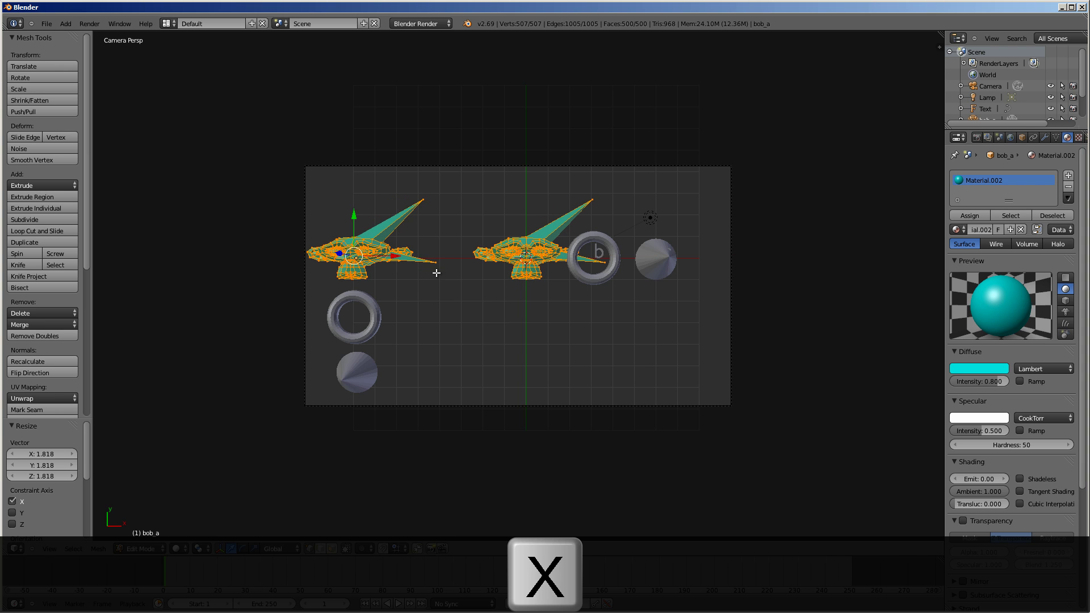
key("s")
key("x")
left_click(384, 270)
Stretch the monkey mesh taller along Y and return to Object Mode
key("s")
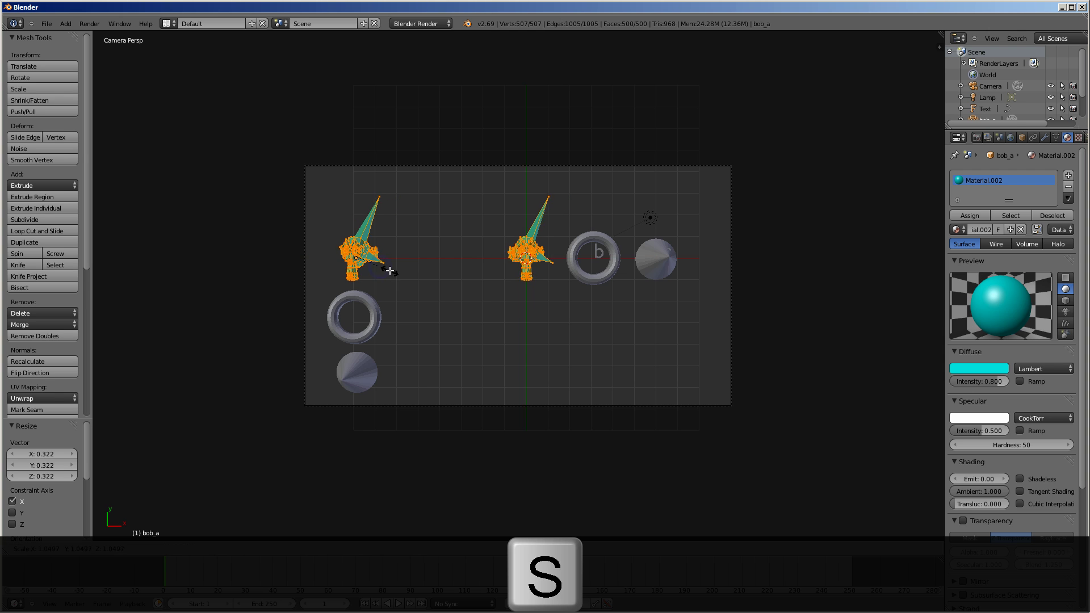
key("y")
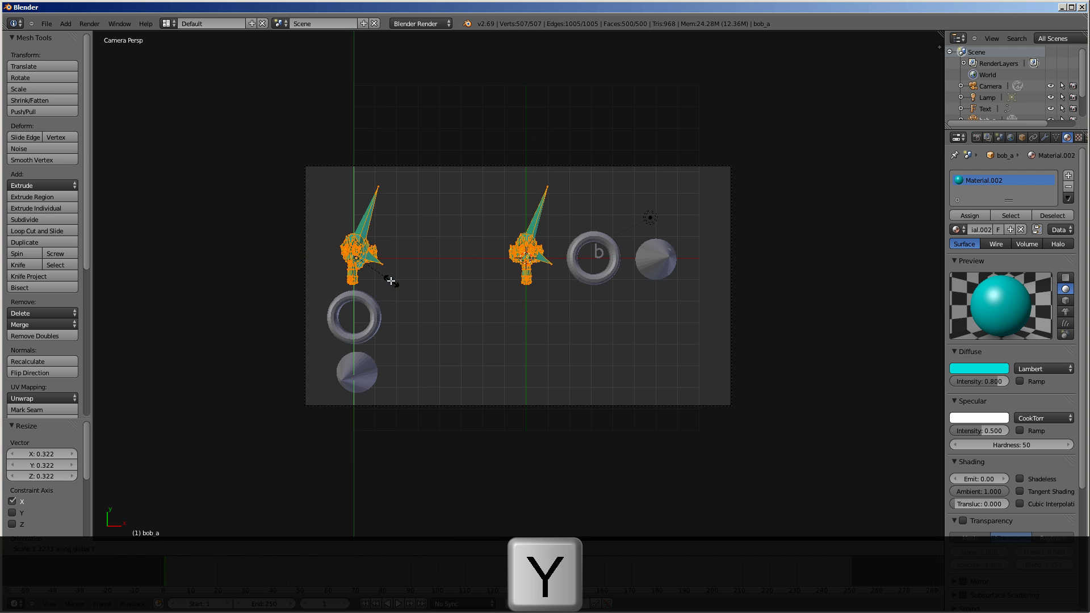
left_click(392, 282)
key("Tab")
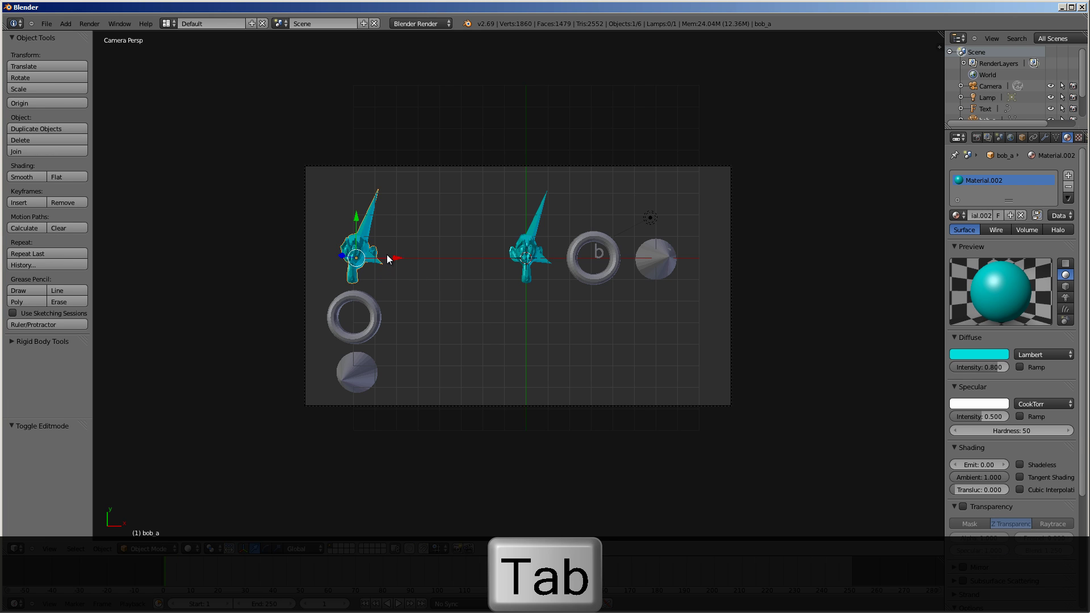
Reselect bob_a and set its material link to Object instead of Data
key("s")
key("Escape")
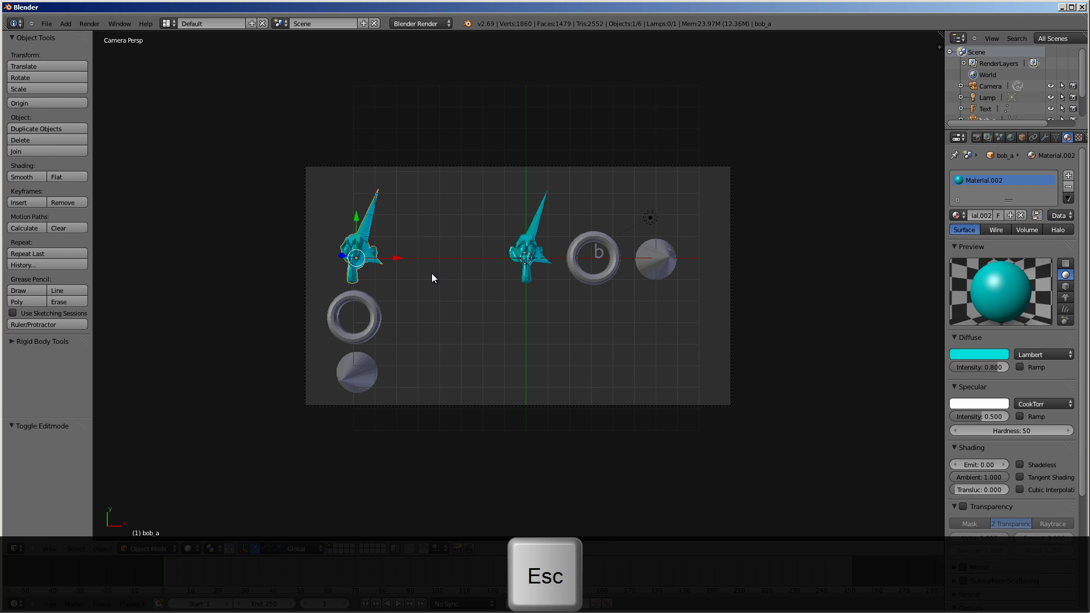
right_click(533, 254)
right_click(354, 232)
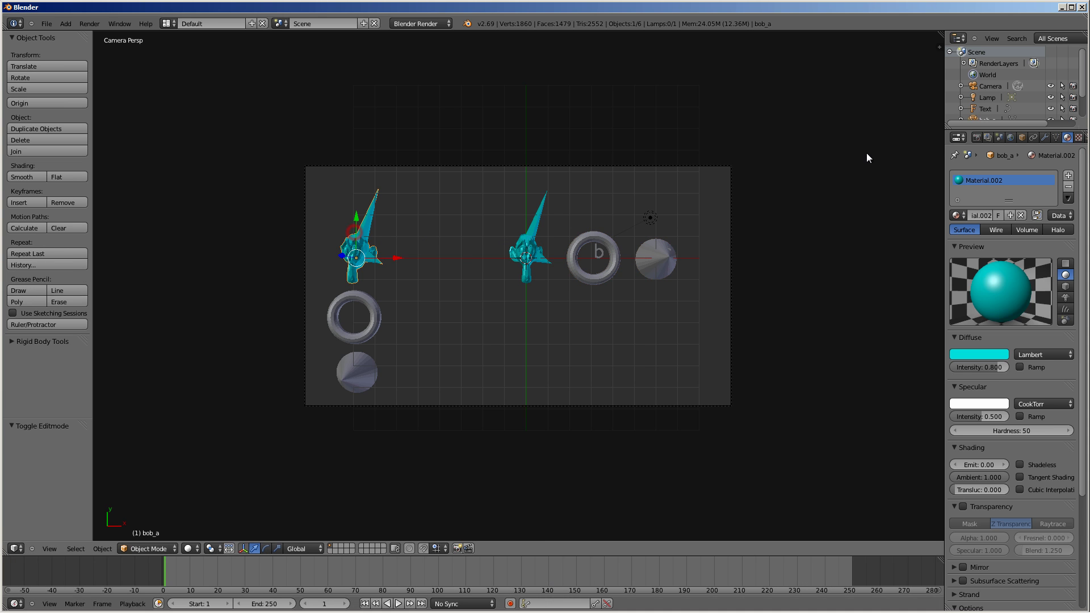
left_click(1060, 216)
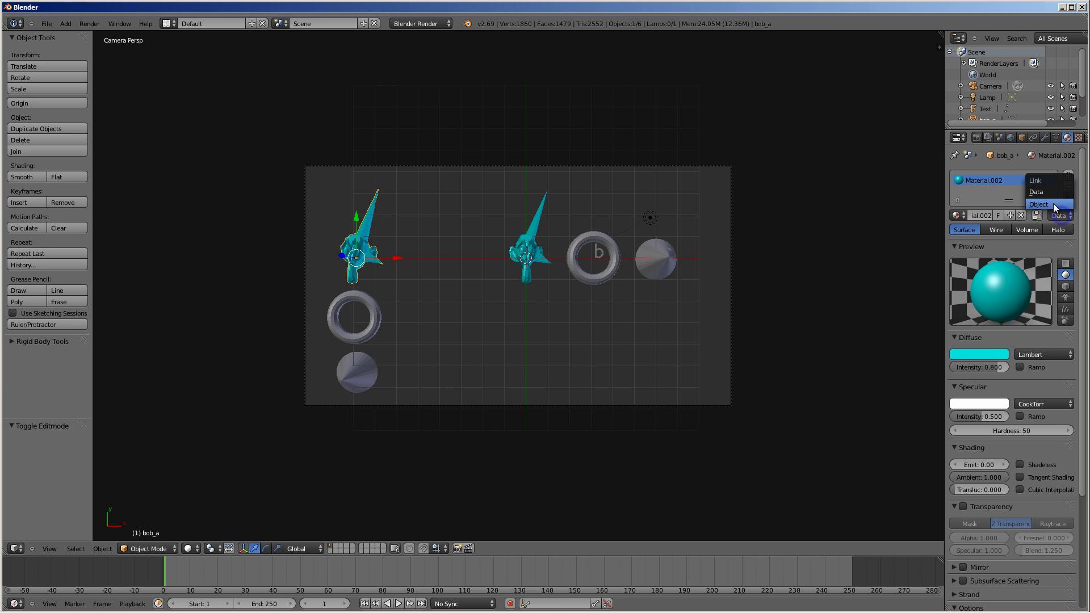
left_click(1051, 202)
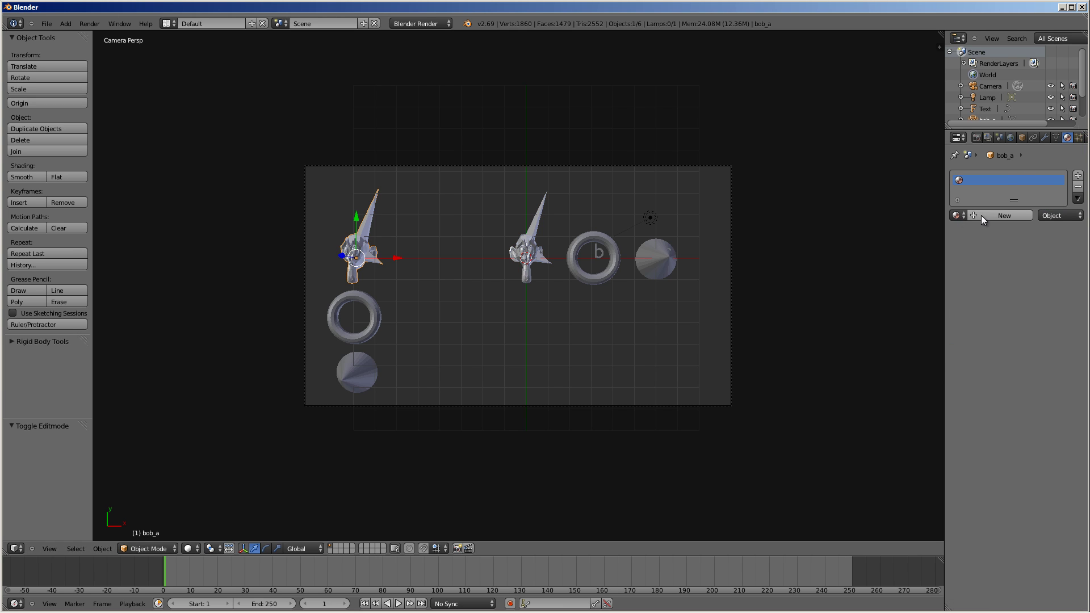
Assign the cyan Material.002 to the object and check it in a test render
left_click(958, 216)
left_click(968, 257)
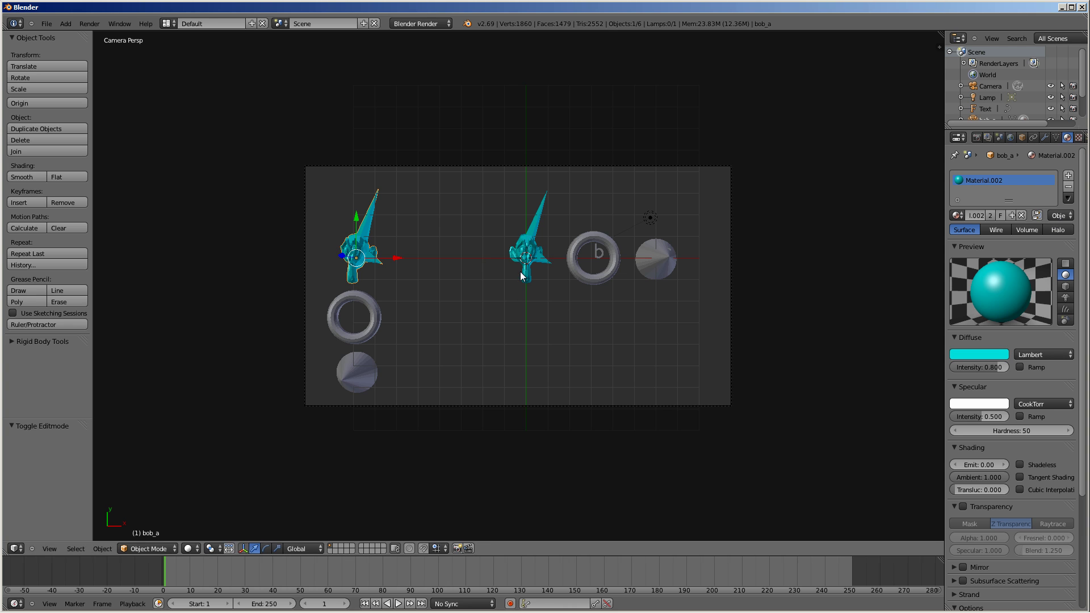
key("F12")
key("Escape")
Render a preview of the monkey, torus and cone letters, then select the text object
scroll(607, 264, "up", 3)
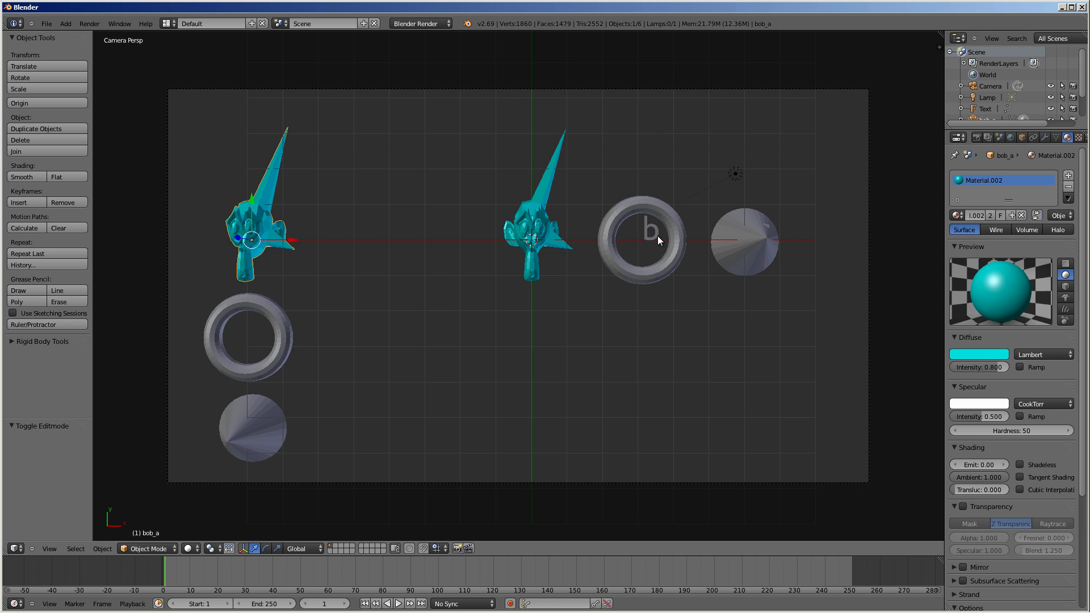
key("F12")
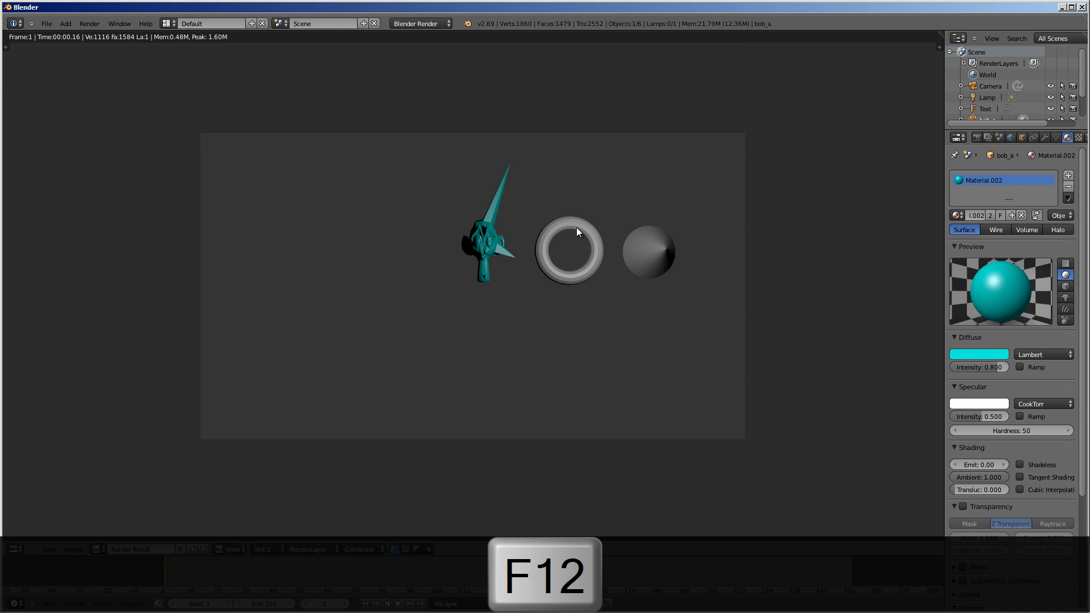
key("Escape")
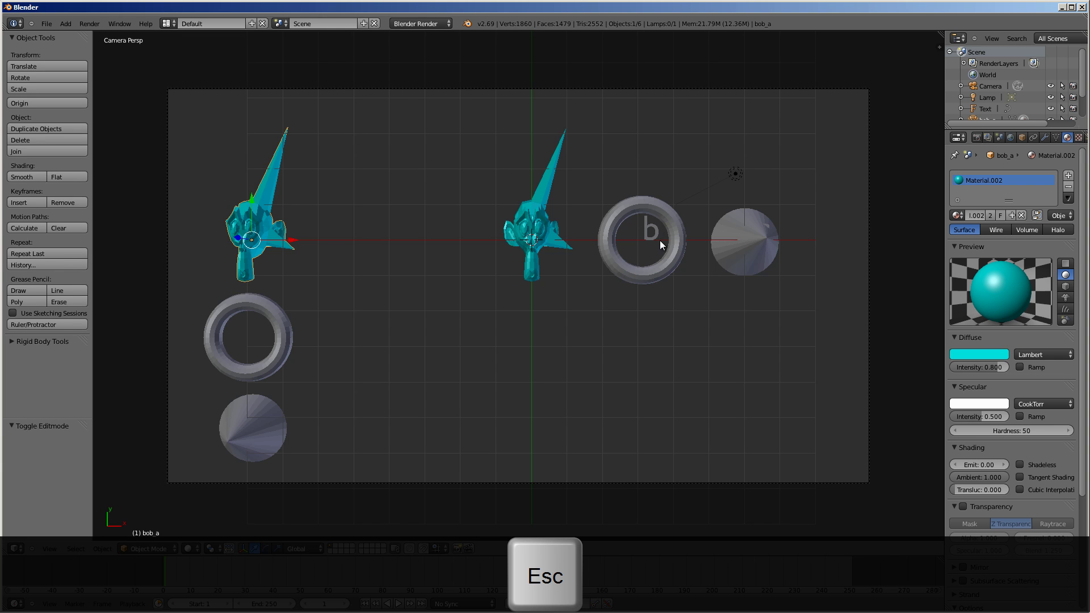
scroll(655, 236, "down", 3)
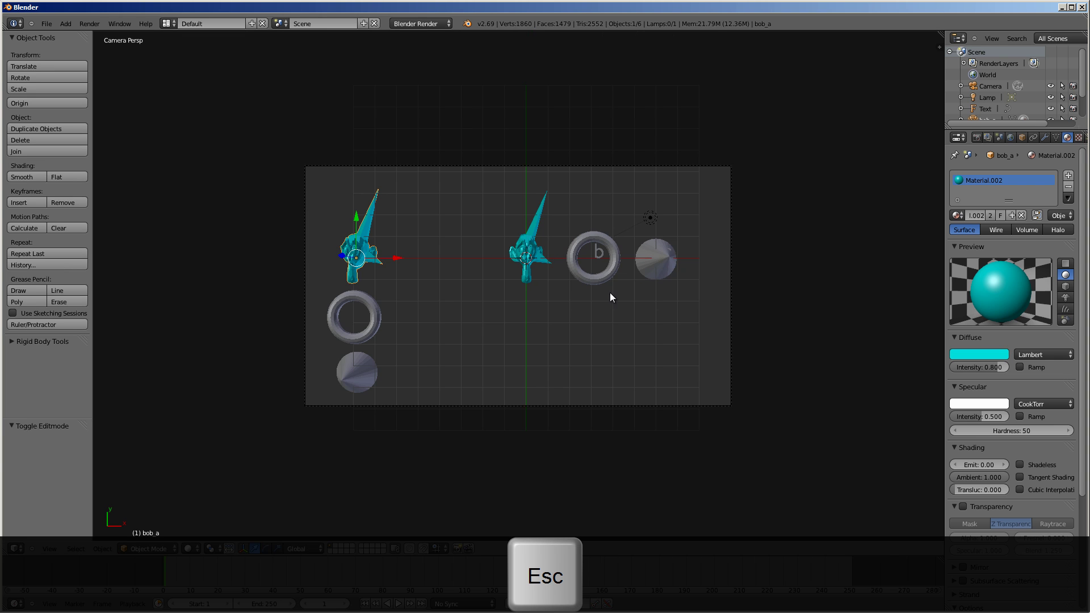
right_click(607, 260)
Add a new text material with Z Transparency, Alpha 0.000 and Shadeless enabled
key("Tab")
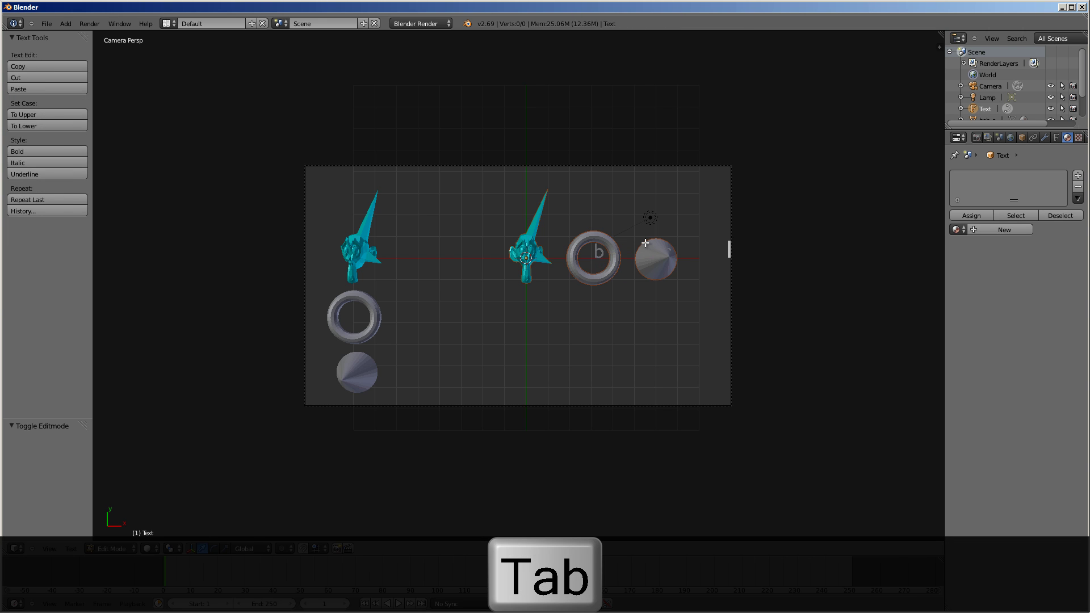
key("Tab")
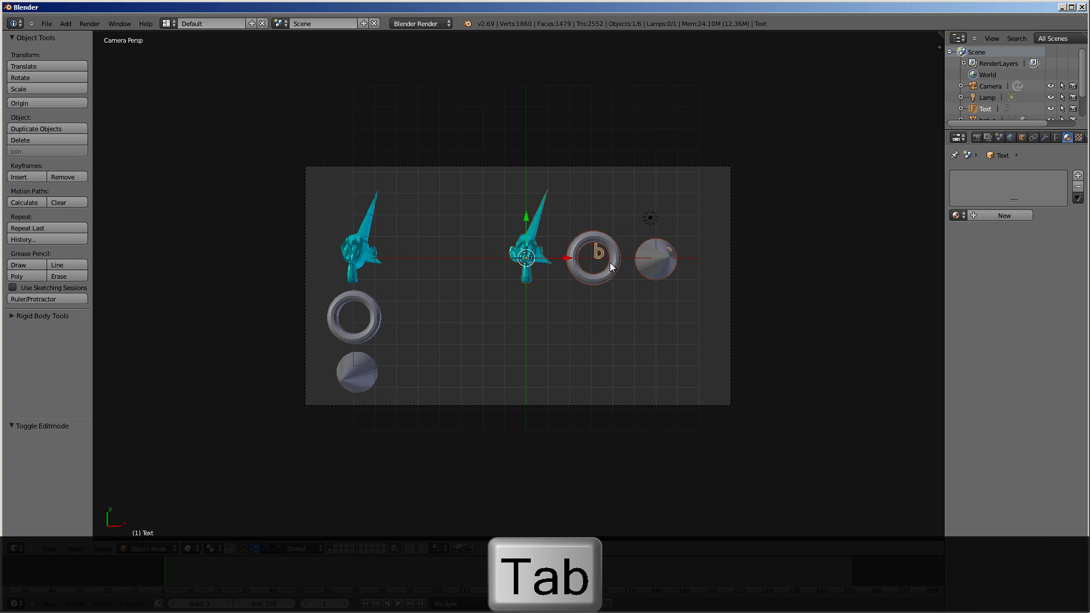
left_click(972, 215)
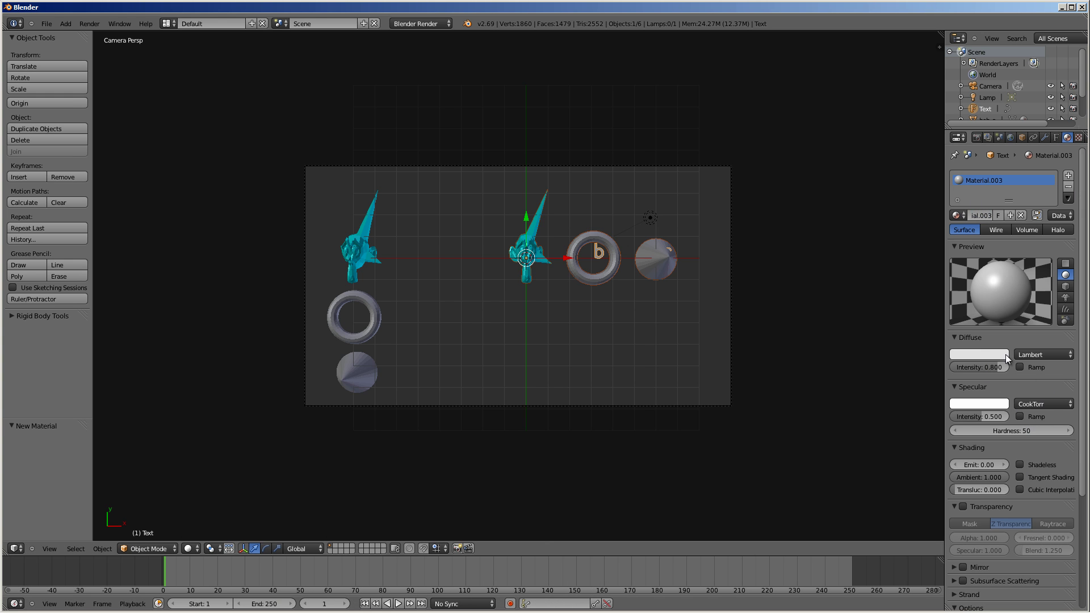
scroll(1005, 478, "down", 1)
left_click(965, 484)
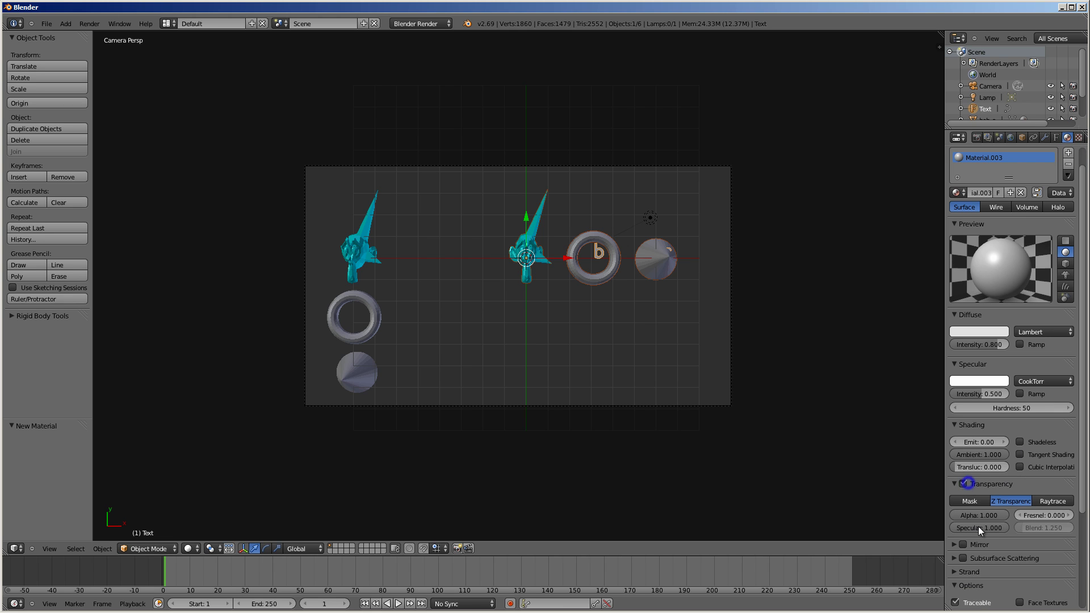
left_click_drag(1002, 514, 914, 519)
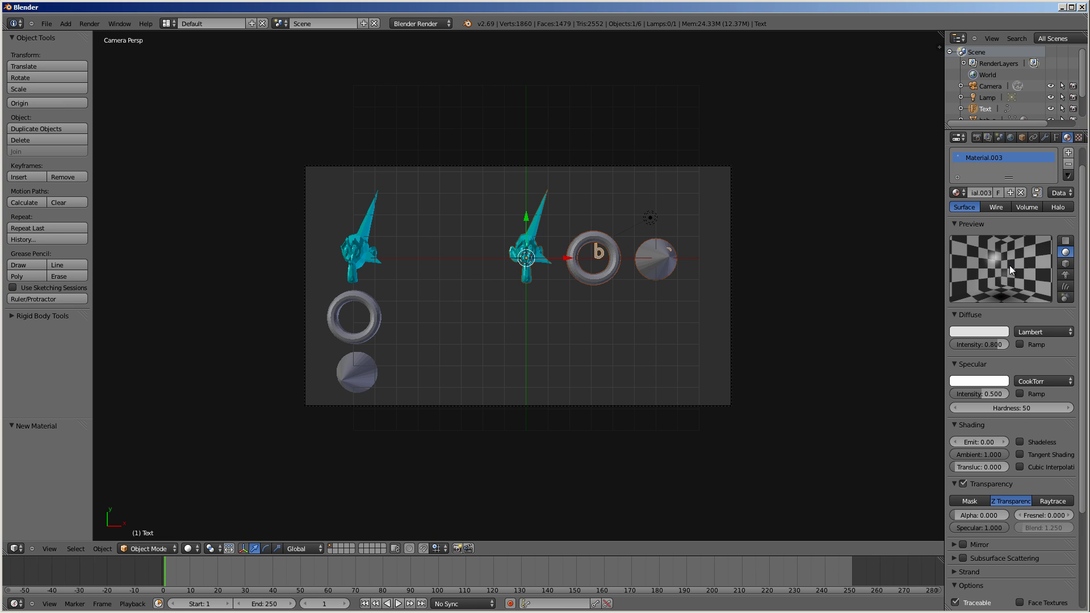
left_click(1019, 442)
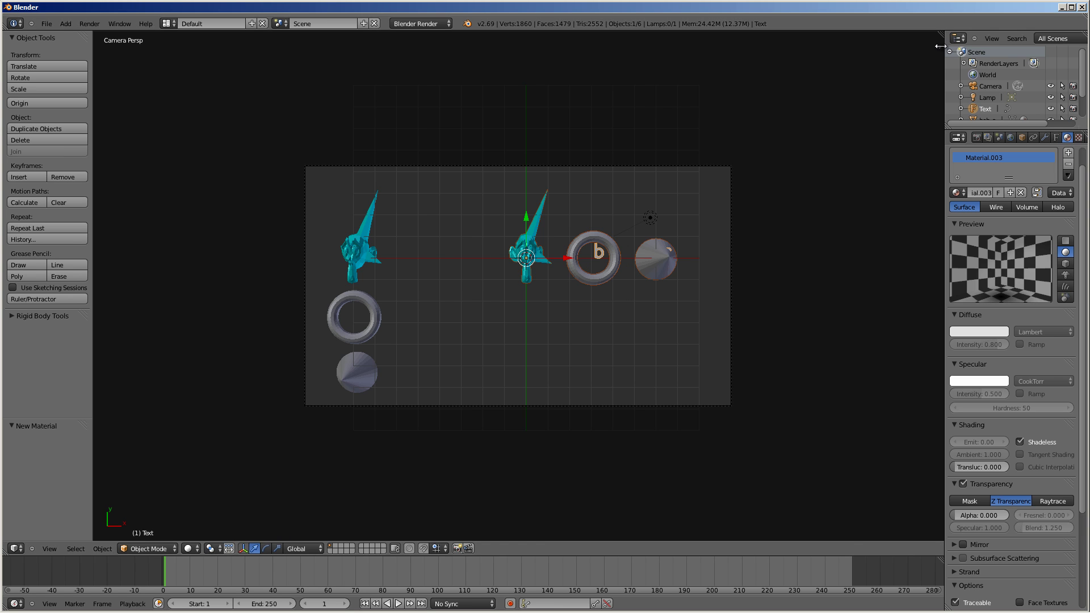
Set the viewport to Textured shading with GLSL material display
left_click(939, 47)
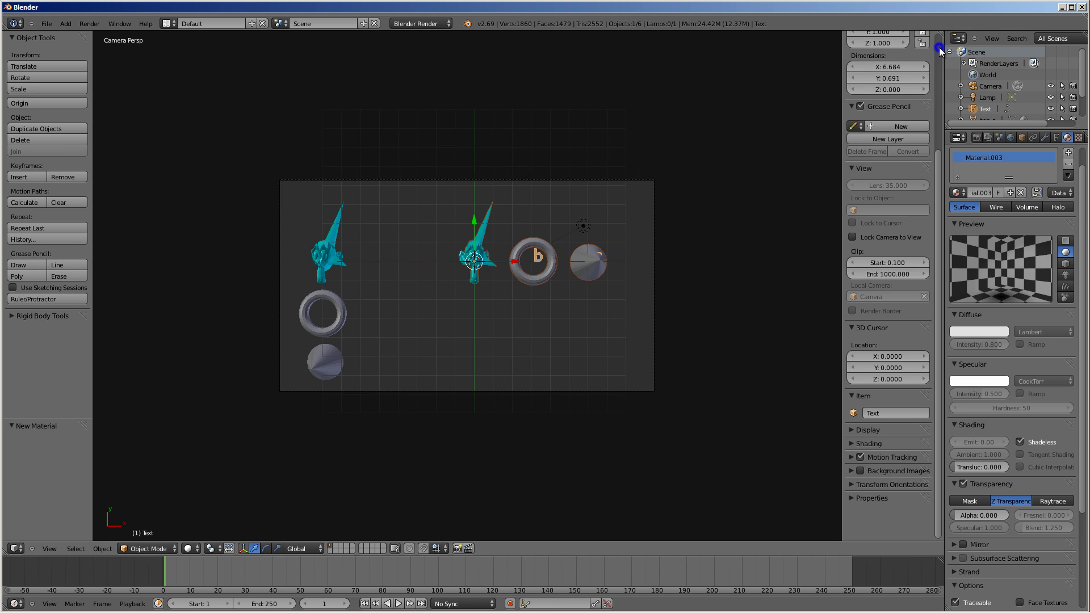
left_click(850, 444)
left_click(863, 459)
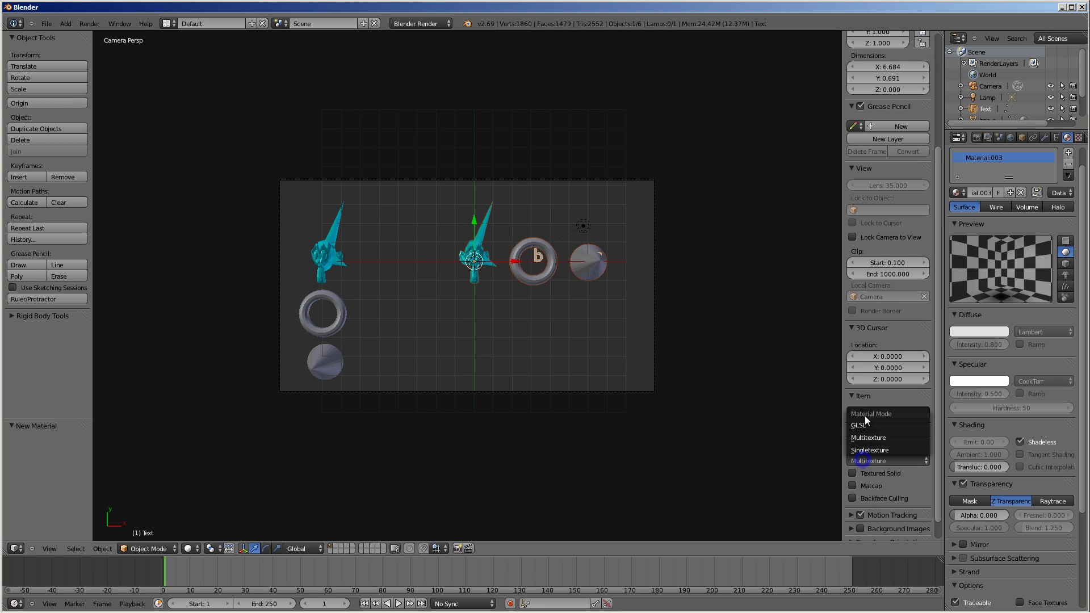
left_click(864, 424)
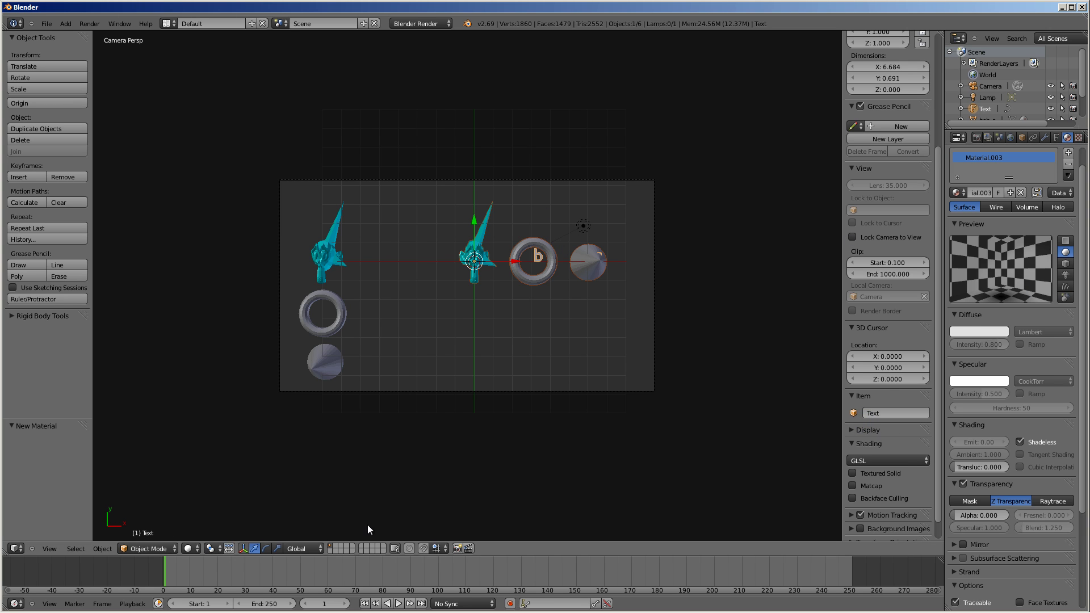
left_click(189, 548)
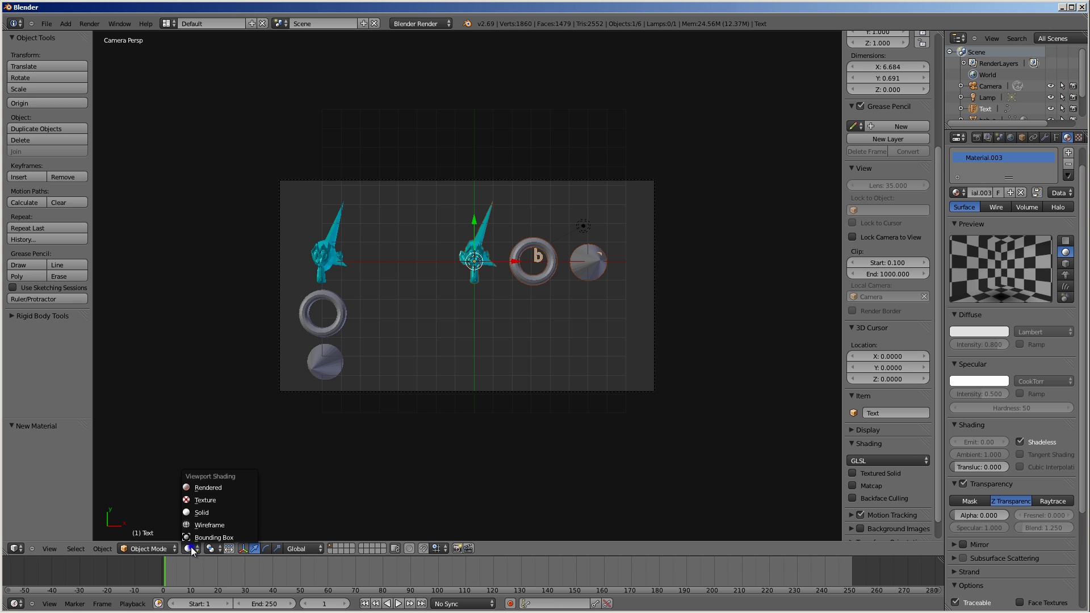
left_click(218, 501)
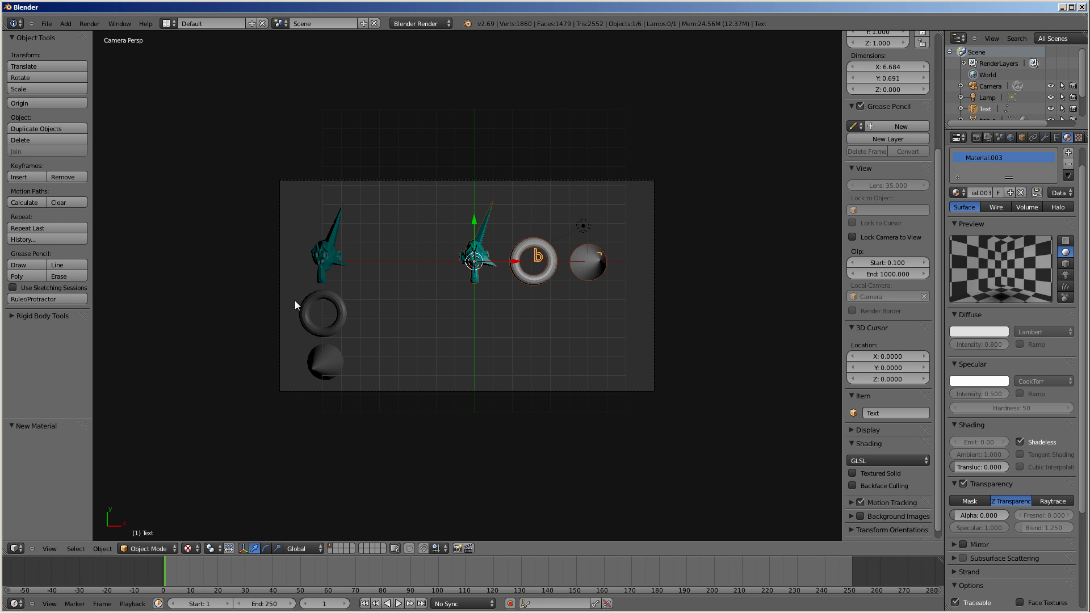
Reselect the text object and enter its Edit Mode
right_click(323, 260)
scroll(537, 290, "up", 5)
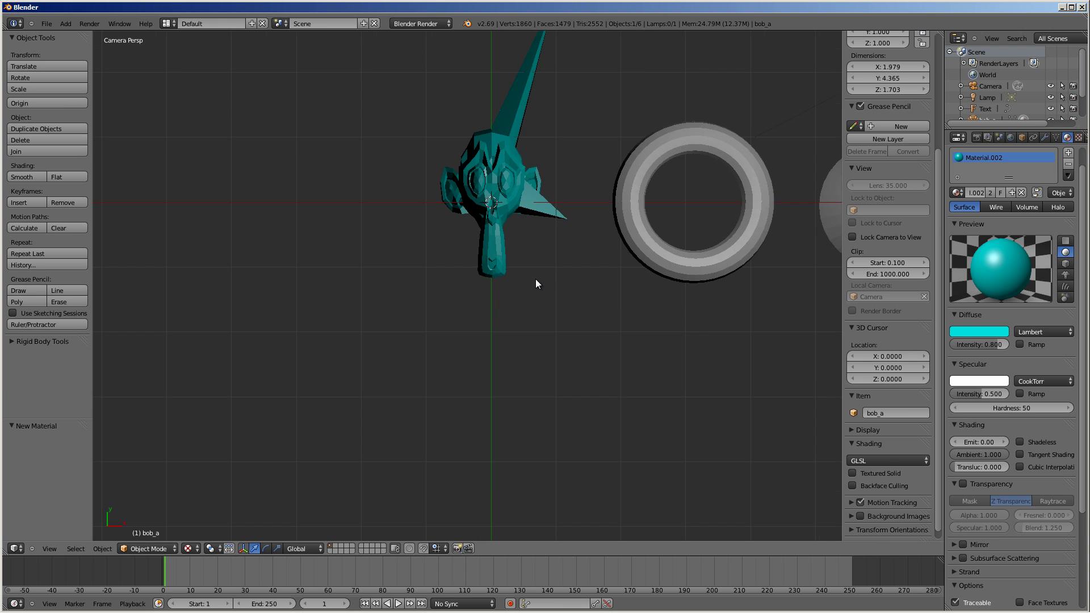
scroll(686, 233, "down", 4)
right_click(644, 261)
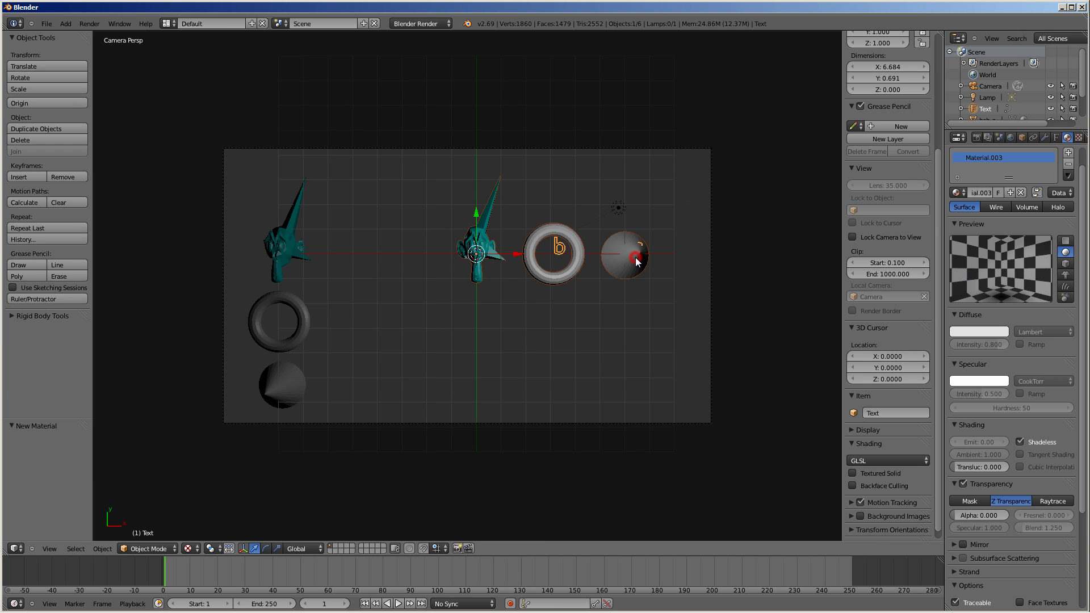
key("Tab")
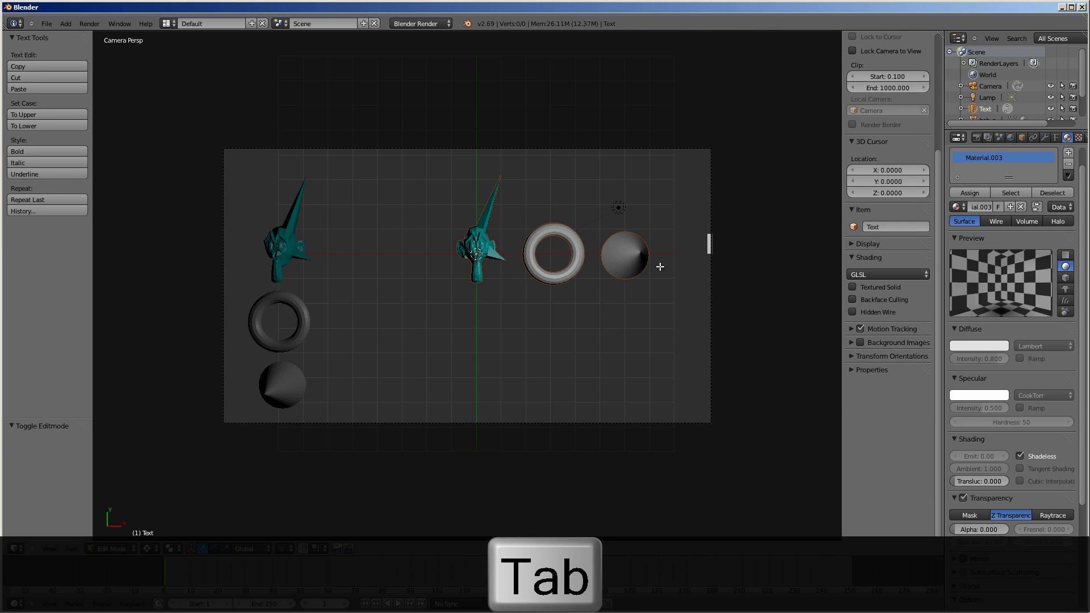
Replace the text with 'aa', 'bb' and 'c' on three lines, then leave Edit Mode
key("BackSpace")
key("BackSpace")
key("BackSpace")
type("aa")
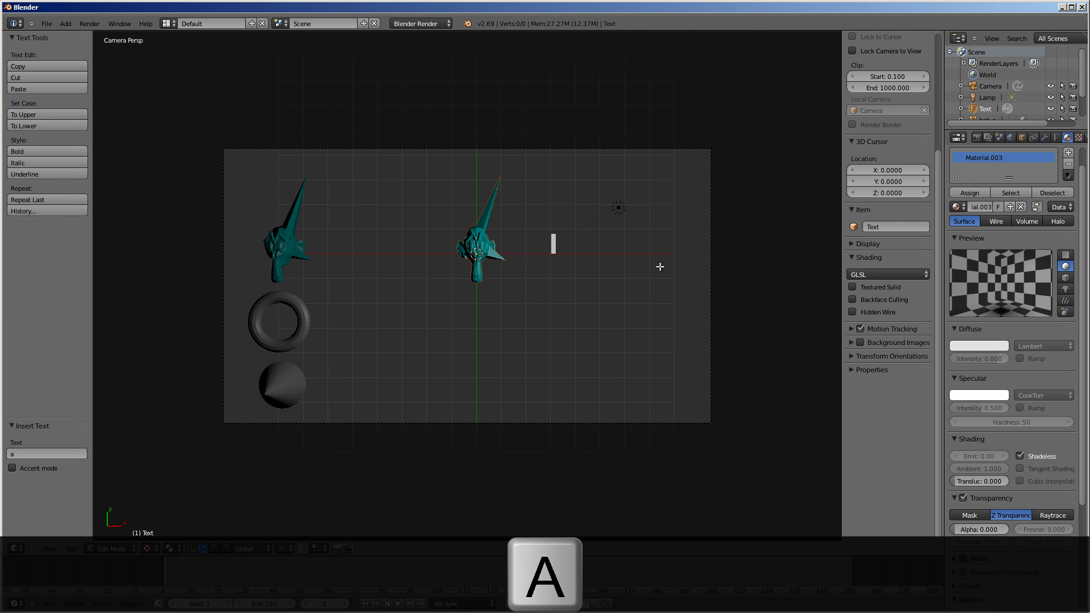
key("Return")
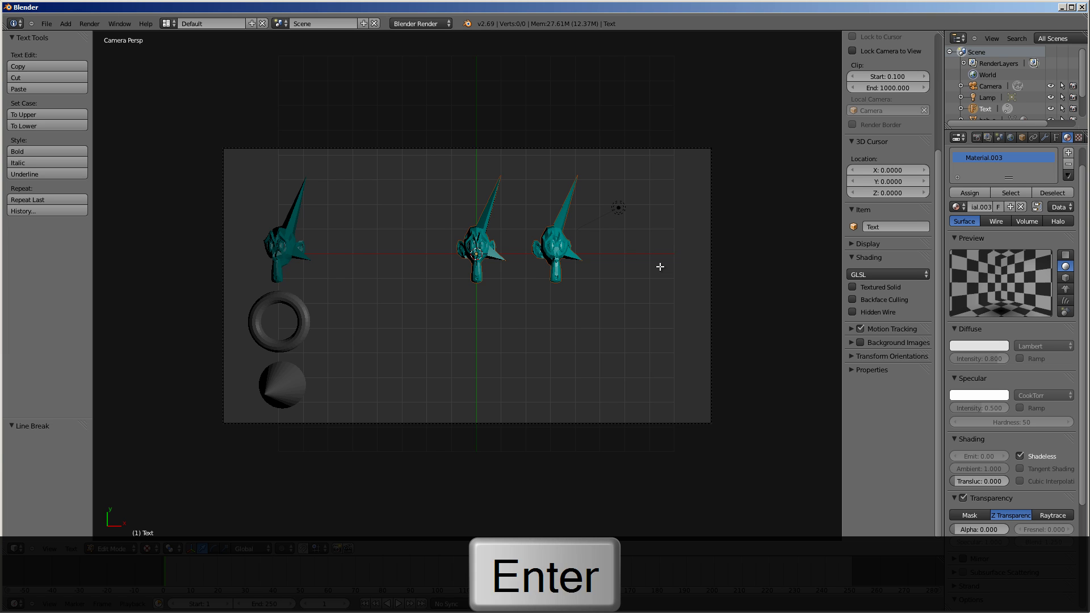
type("bb")
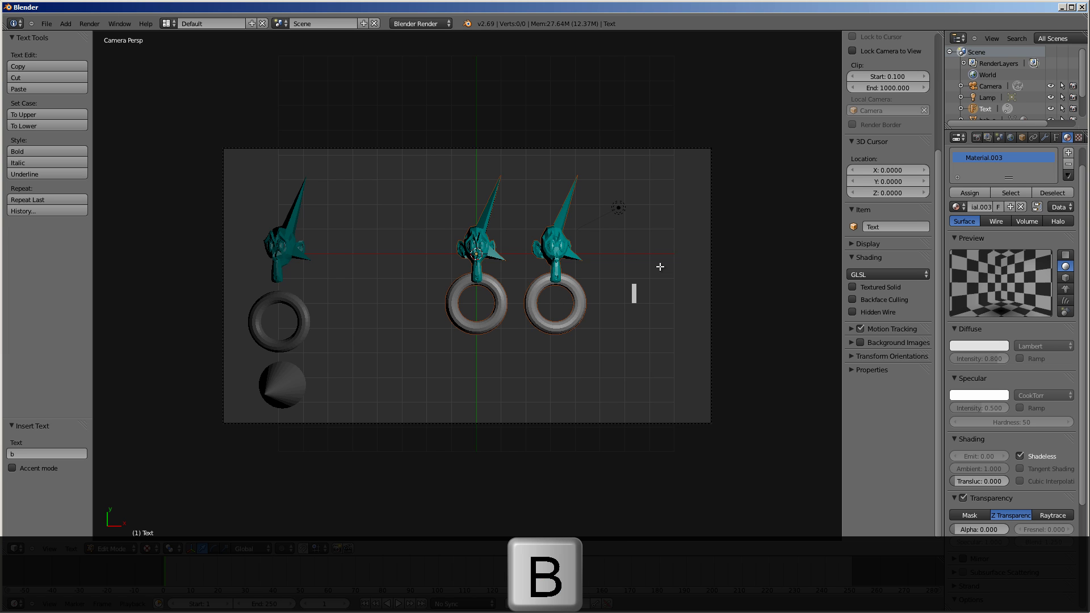
key("Return")
type("c")
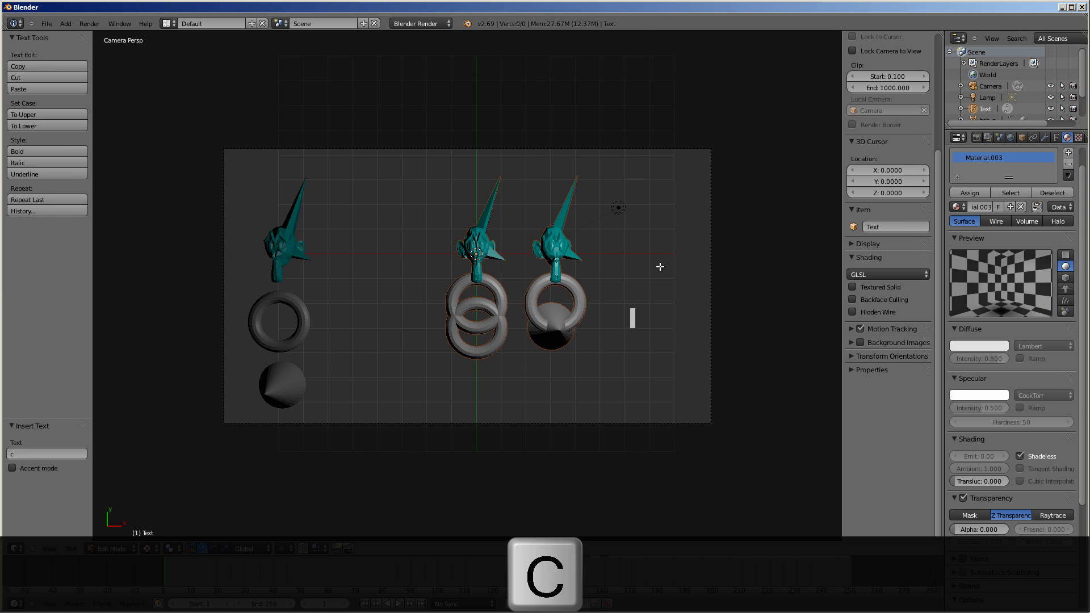
key("Tab")
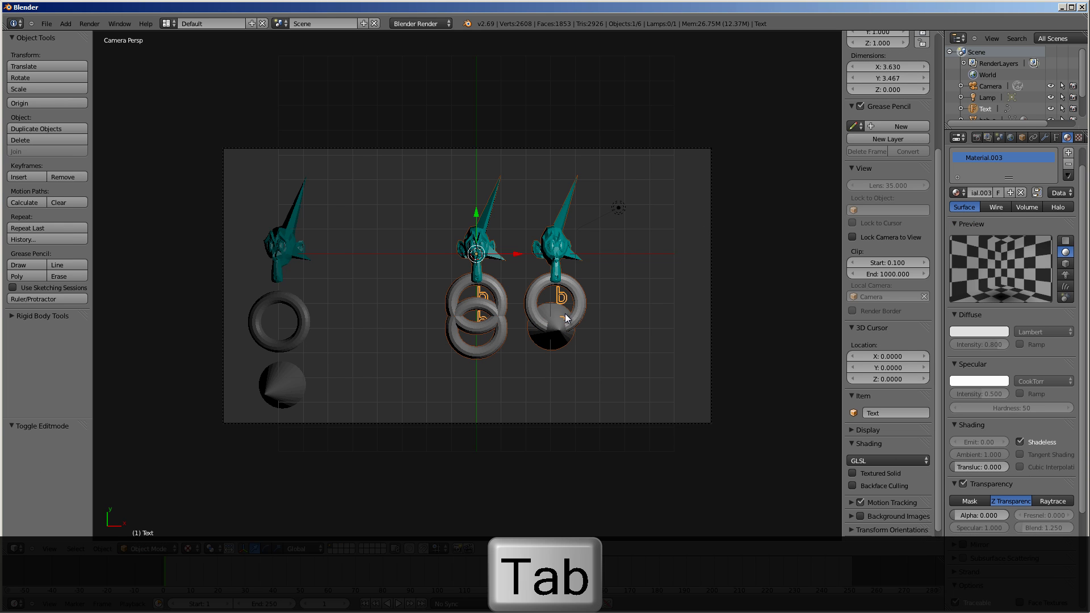
Select the left torus object bob_b in the viewport
right_click(274, 305)
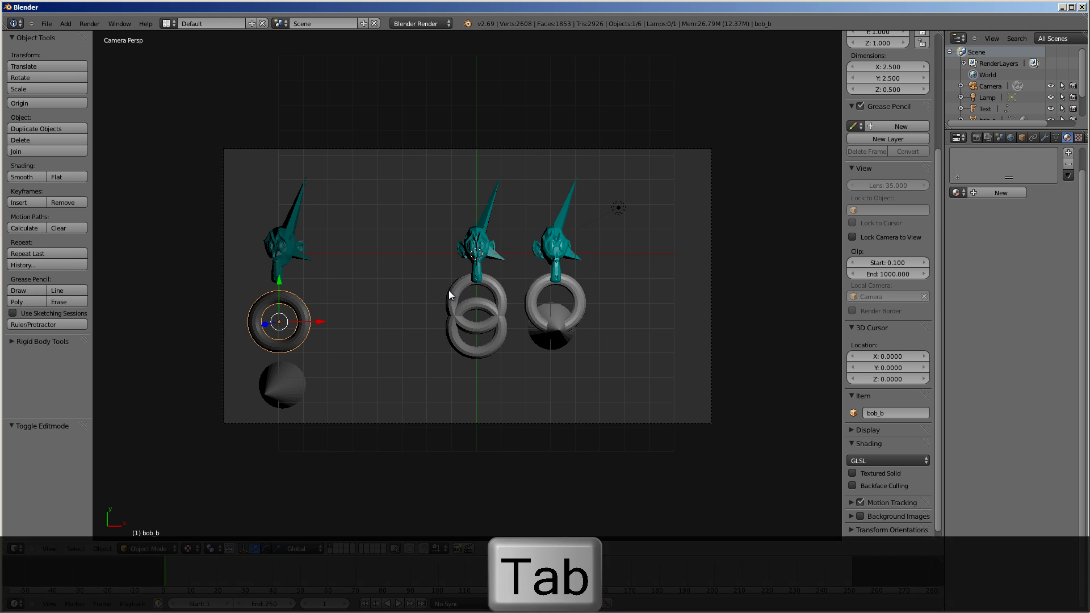
scroll(1010, 137, "right", 2)
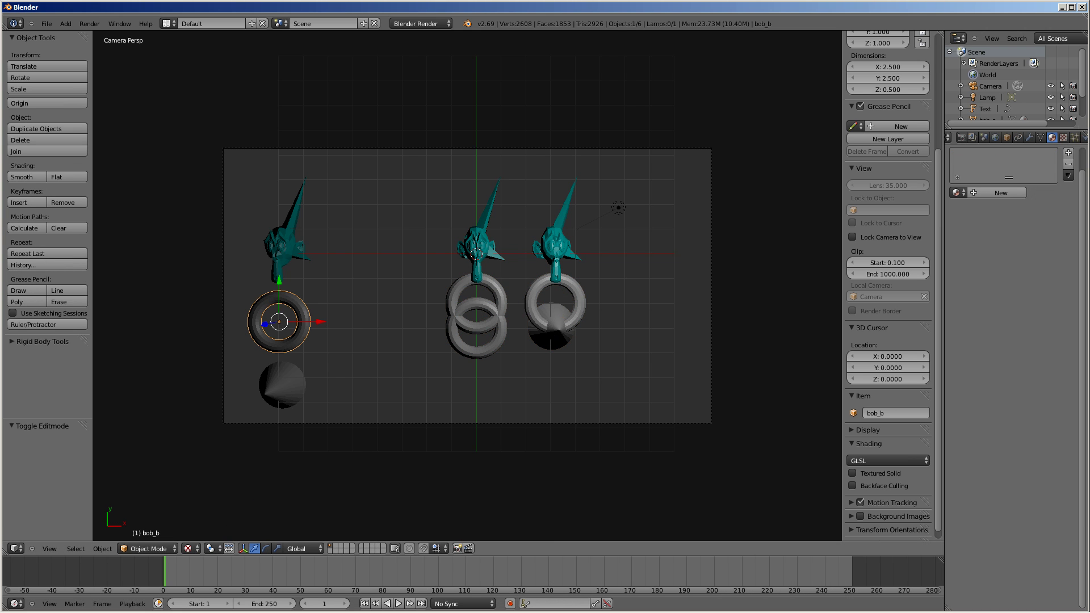